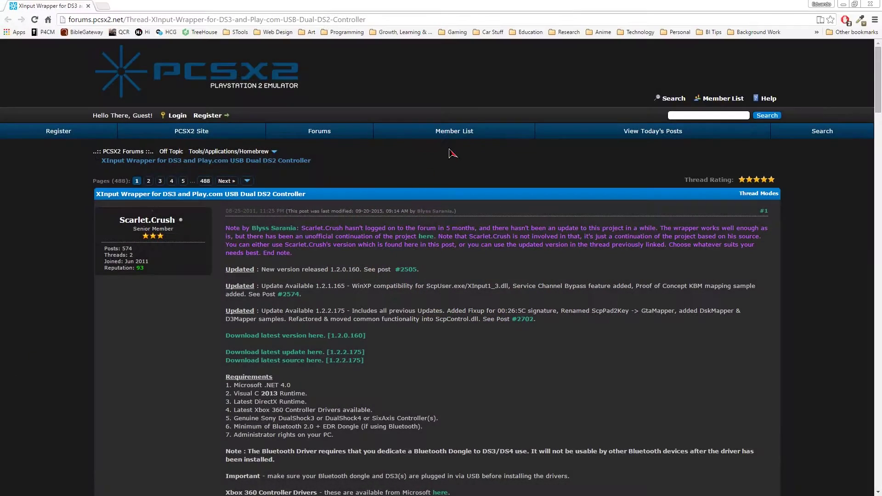
Step: Review the XInput Wrapper forum post and download the latest driver package version, 1.2.0.160
scroll(410, 200, down, 2)
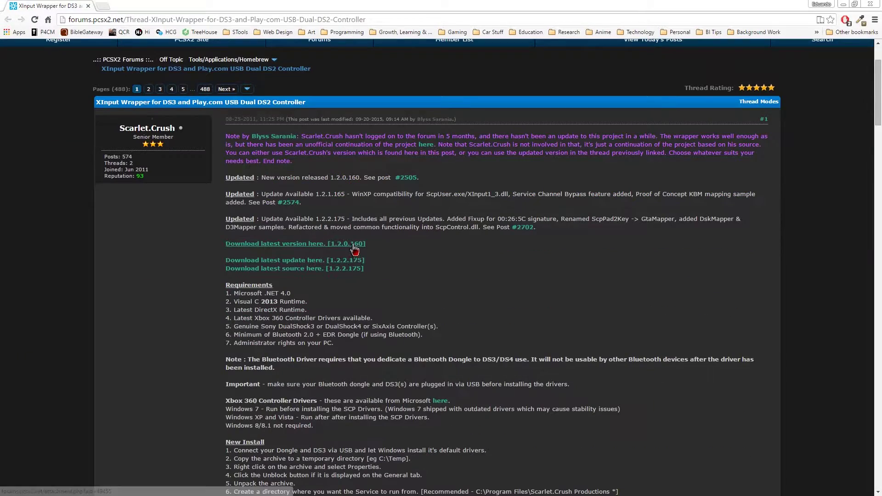
scroll(369, 272, down, 1)
scroll(370, 272, down, 20)
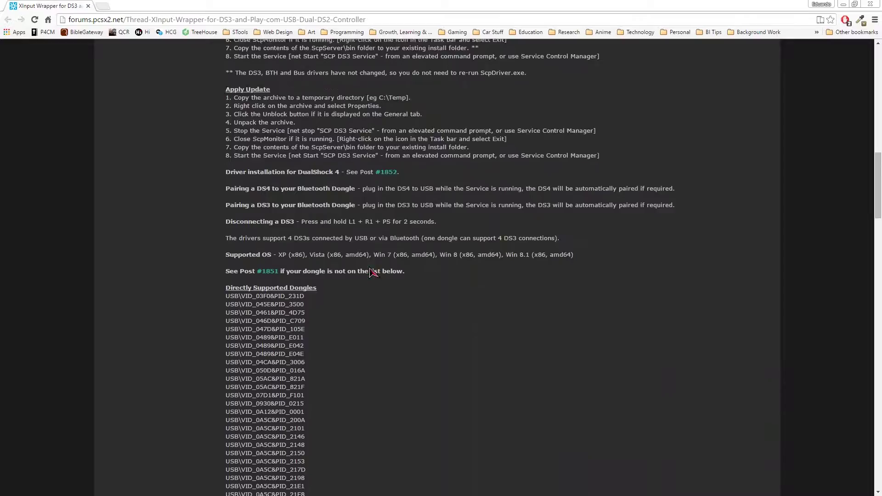
scroll(369, 272, down, 5)
scroll(369, 271, up, 20)
scroll(368, 265, up, 6)
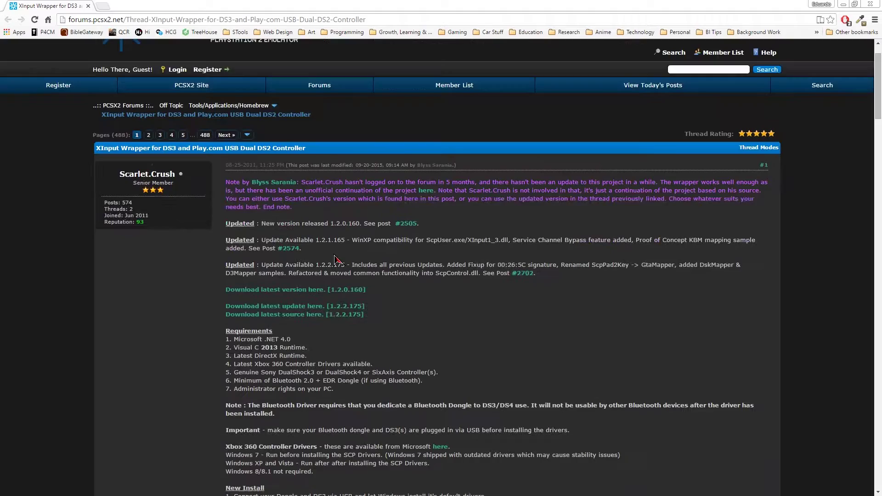
click(320, 290)
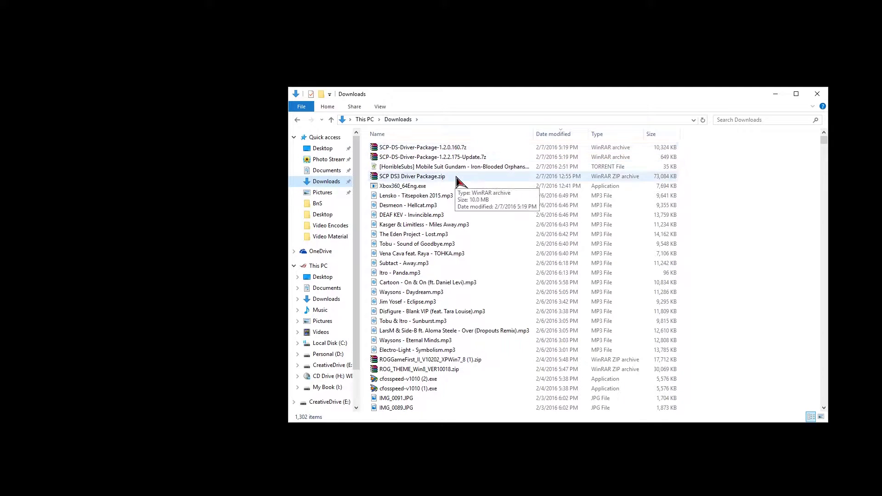
Step: Extract SCP-DS-Driver-Package-1.2.0.160.7z from the Downloads folder into its own subfolder with WinRAR
click(483, 147)
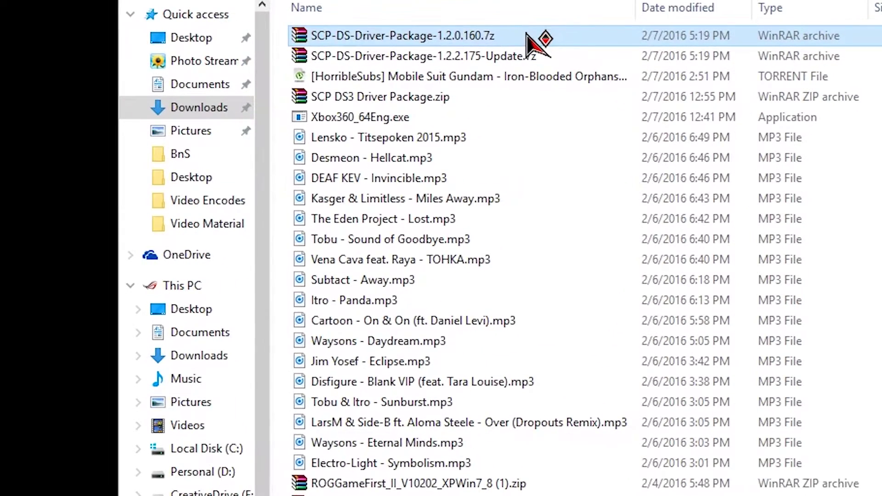
double_click(528, 37)
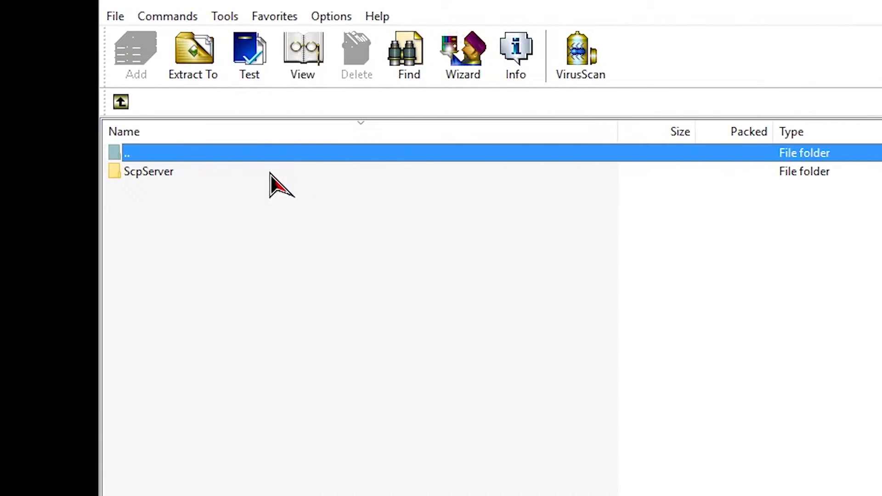
click(766, 207)
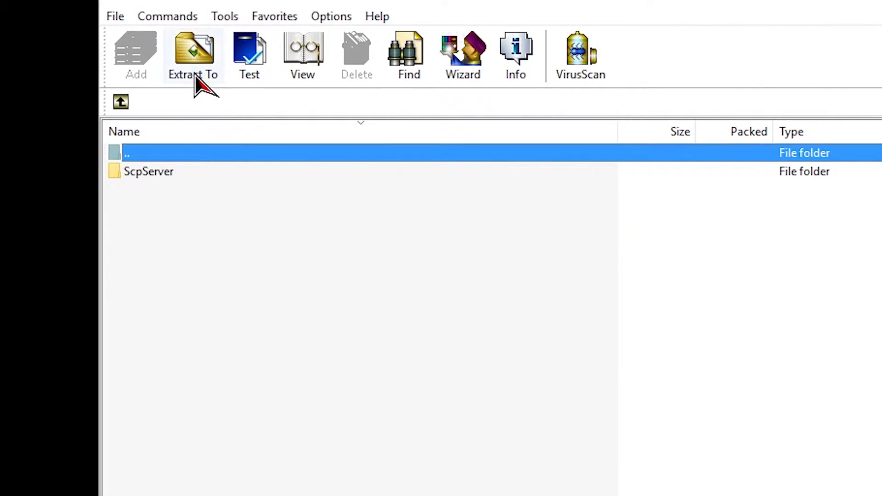
click(195, 80)
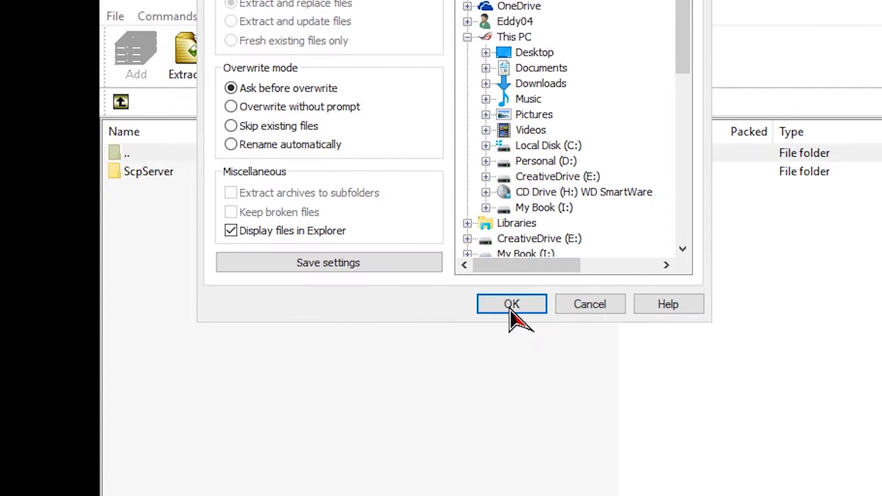
click(511, 304)
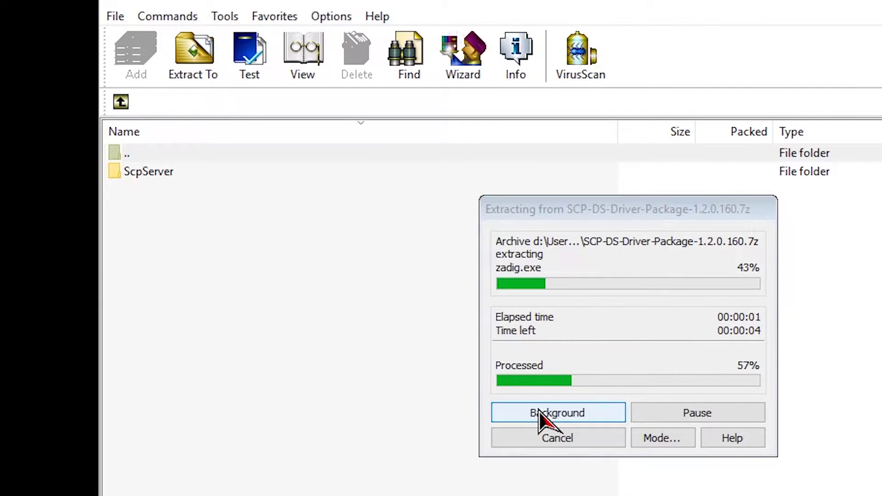
Step: Open the bin folder inside ScpServer in the extracted 1.2.0.160 package
click(415, 163)
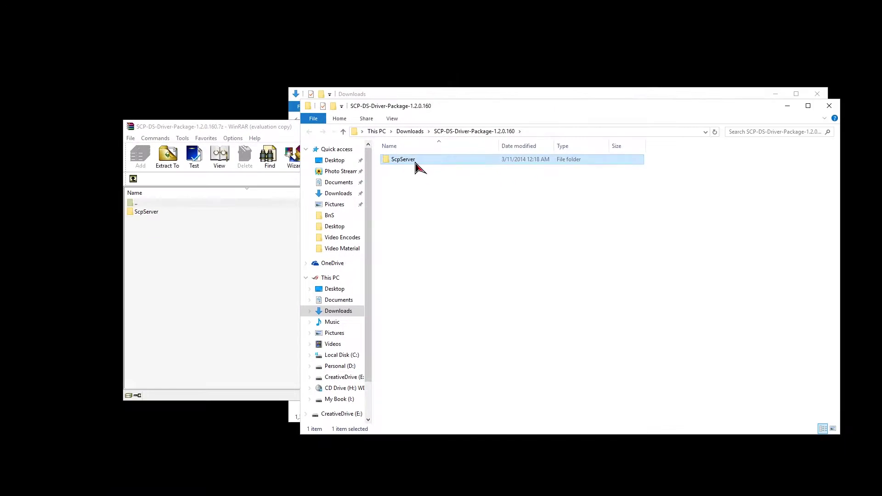
double_click(416, 160)
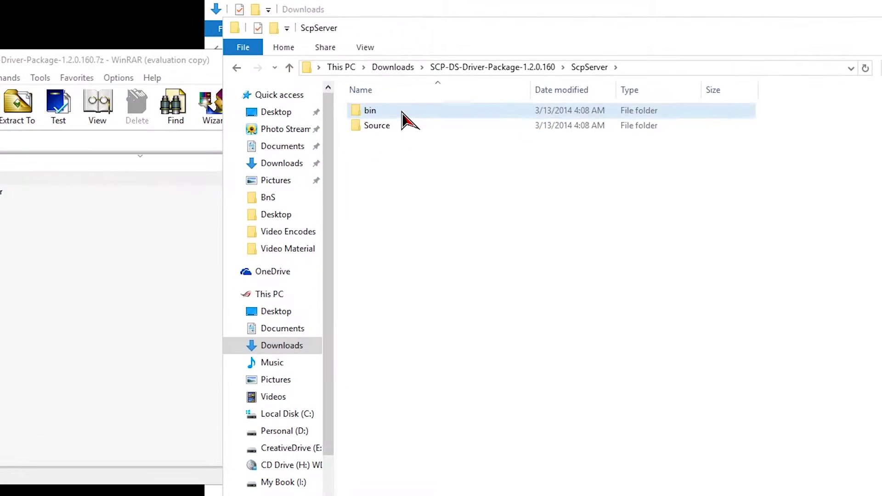
double_click(416, 161)
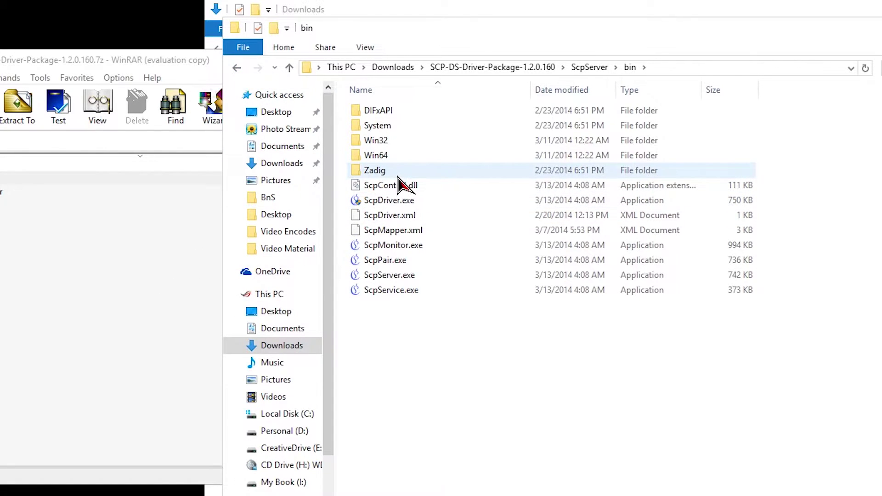
Step: Return to Downloads and extract SCP-DS-Driver-Package-1.2.2.175-Update.7z into its own subfolder
drag(575, 33, 576, 111)
click(610, 36)
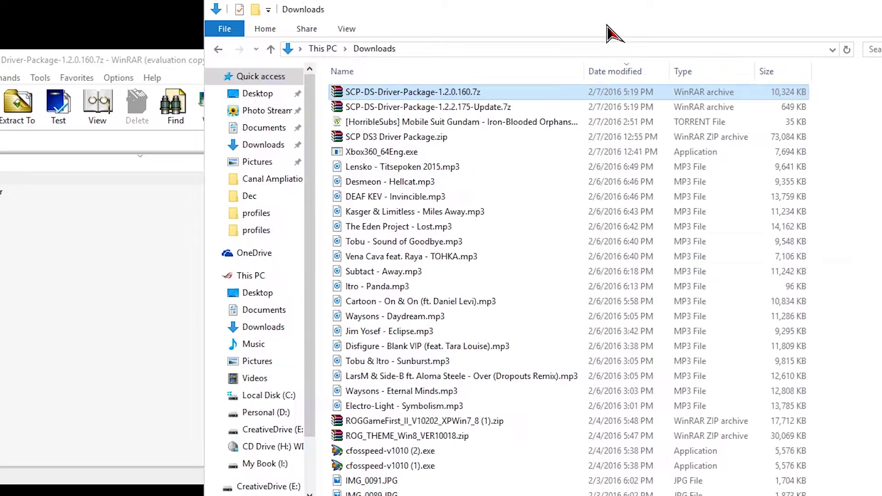
click(442, 109)
double_click(442, 110)
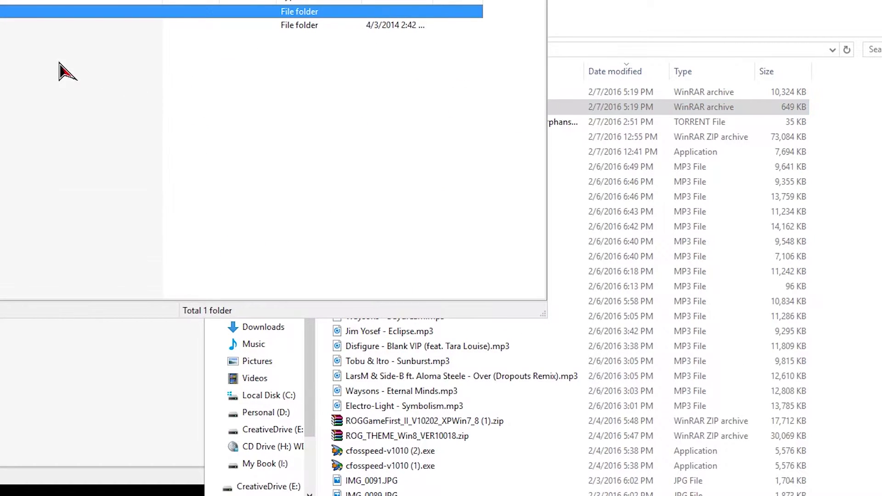
click(110, 104)
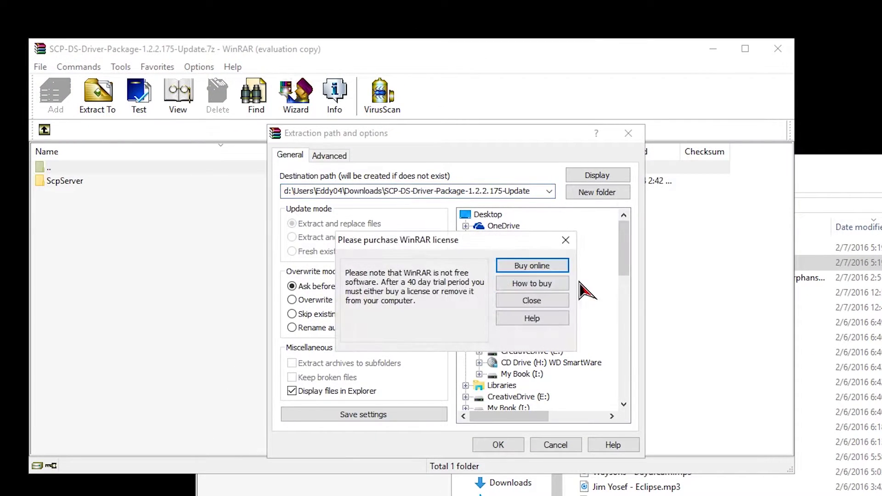
click(565, 240)
click(498, 445)
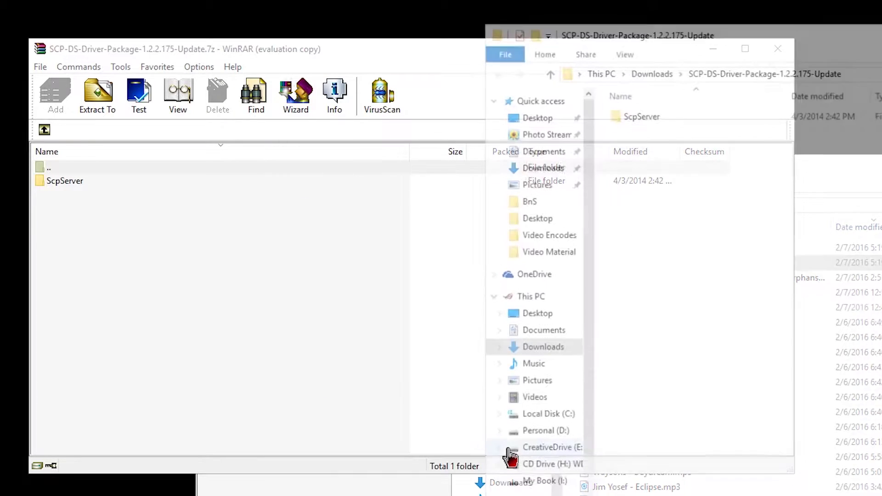
Step: Copy the bin folder from the 1.2.2.175 update's ScpServer folder into the 1.2.0.160 package's ScpServer folder, replacing the existing files
double_click(627, 114)
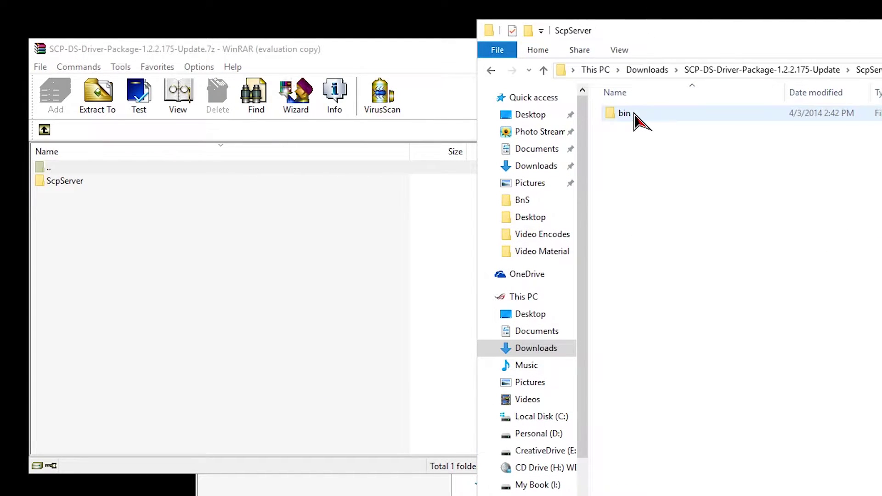
double_click(630, 114)
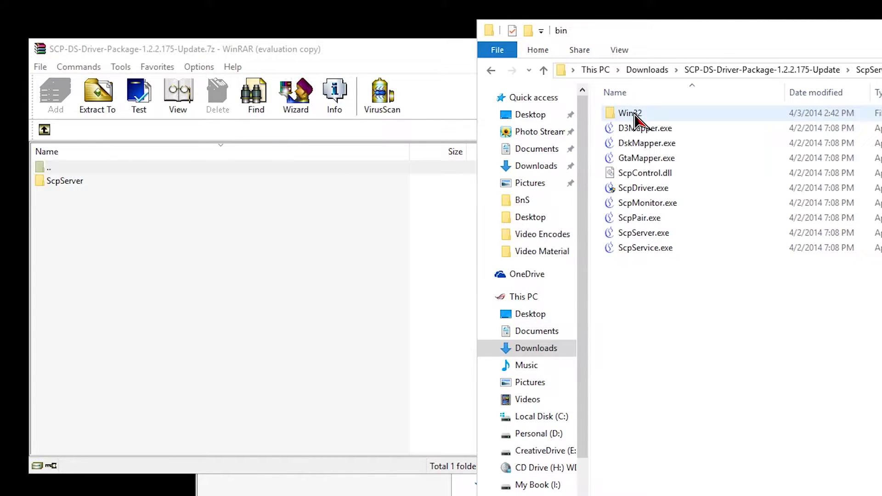
click(491, 70)
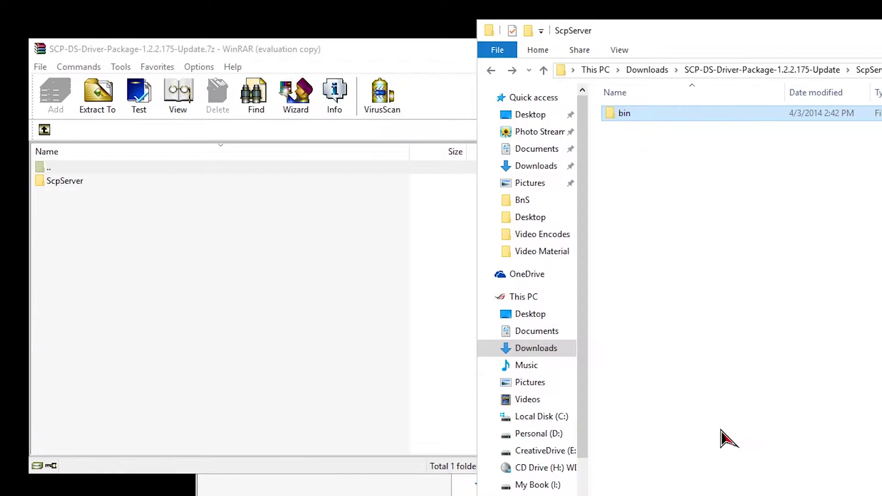
click(412, 437)
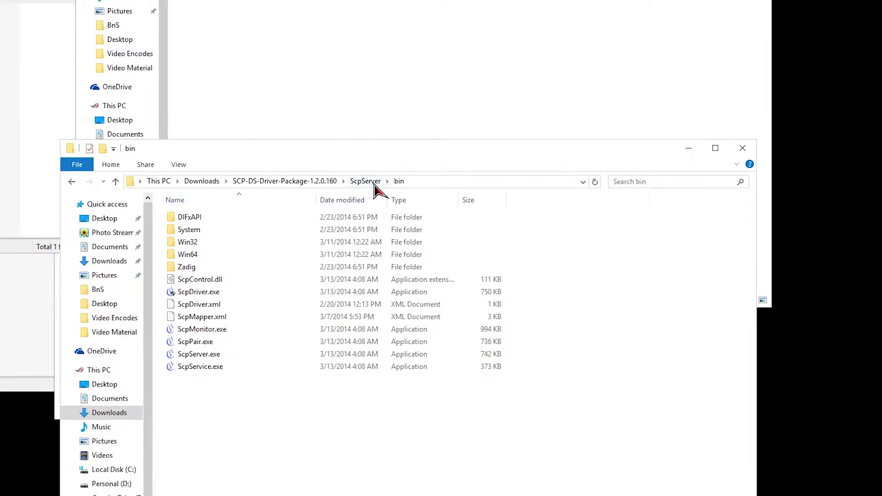
click(396, 189)
key(ctrl+v)
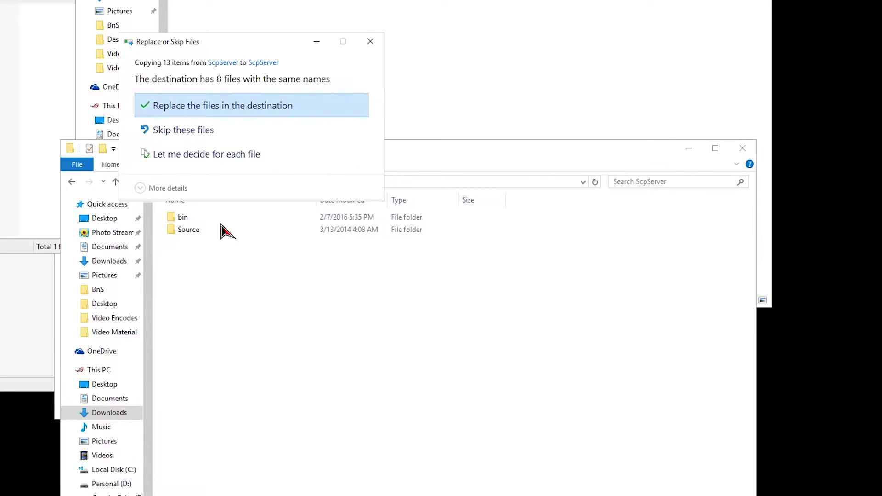
click(212, 107)
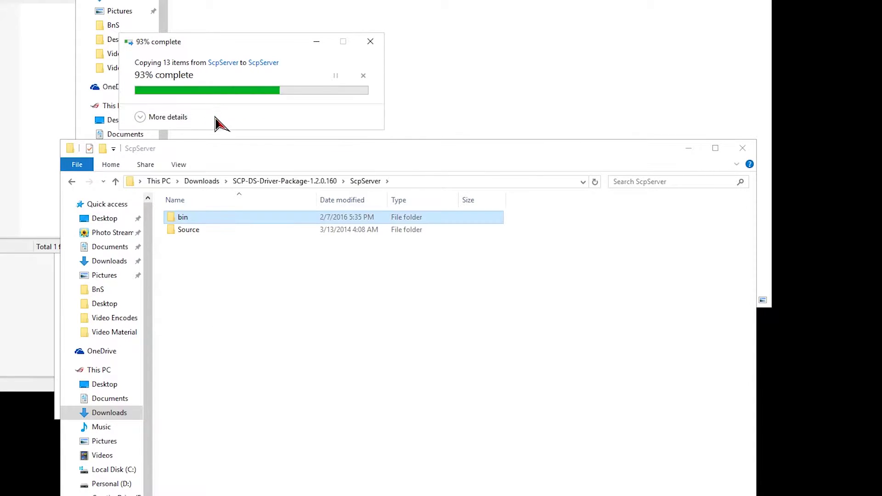
Step: Open the merged bin folder in the 1.2.0.160 package and refresh it to check the updated files
double_click(214, 217)
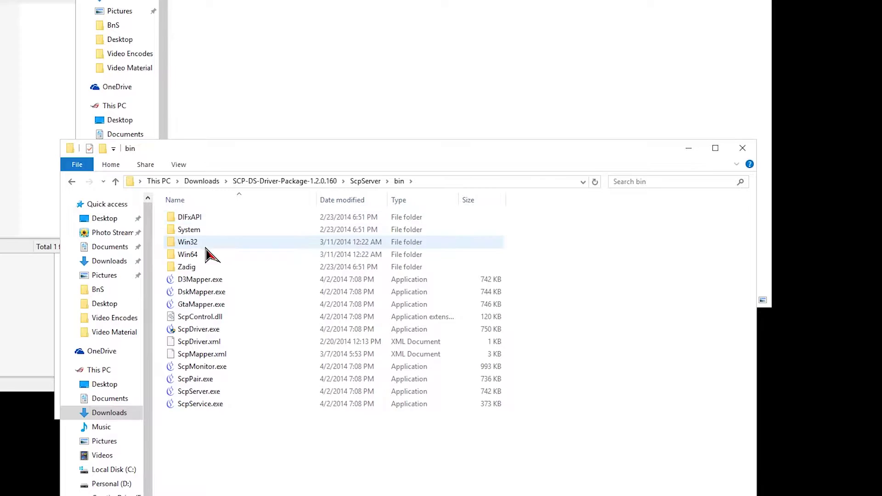
right_click(209, 456)
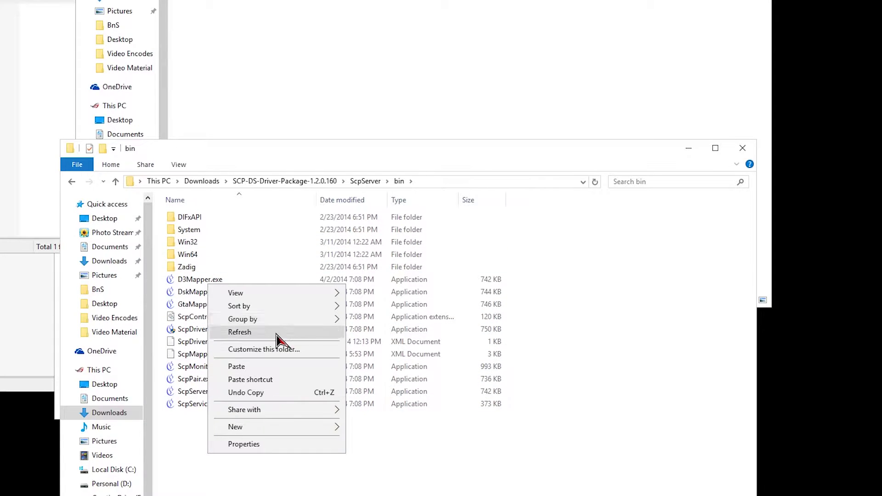
click(275, 335)
right_click(205, 444)
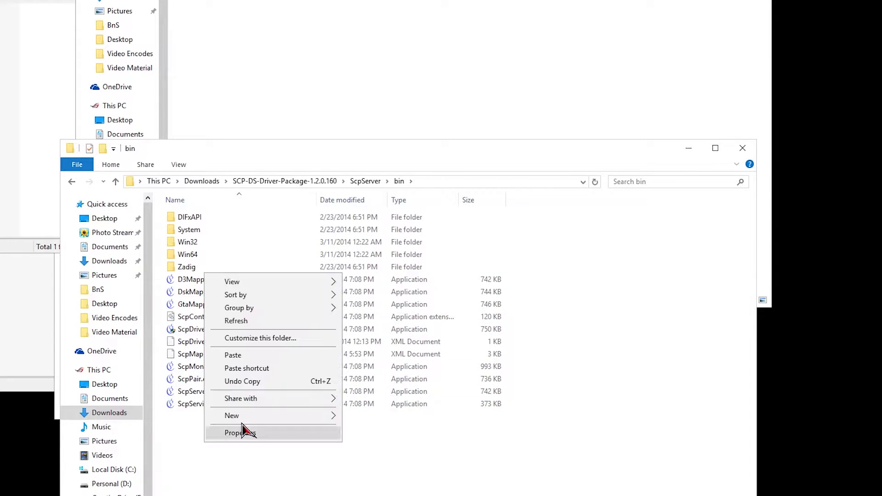
click(276, 324)
Step: Go up to the SCP-DS-Driver-Package-1.2.0.160 folder and compress its ScpServer folder to ScpServer.rar
click(367, 182)
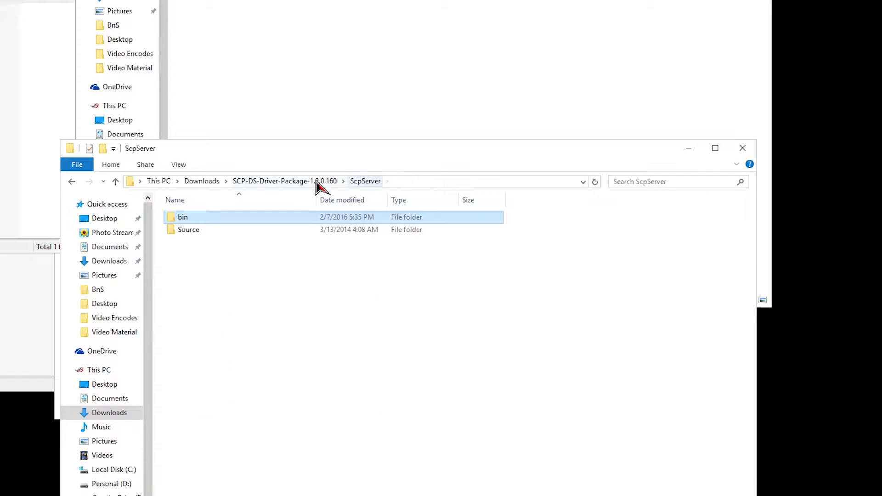
click(316, 181)
right_click(206, 235)
click(191, 225)
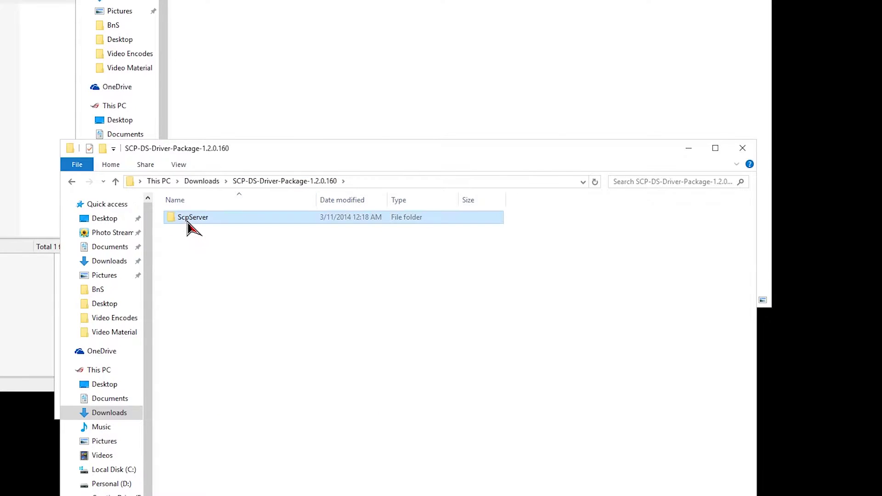
right_click(191, 222)
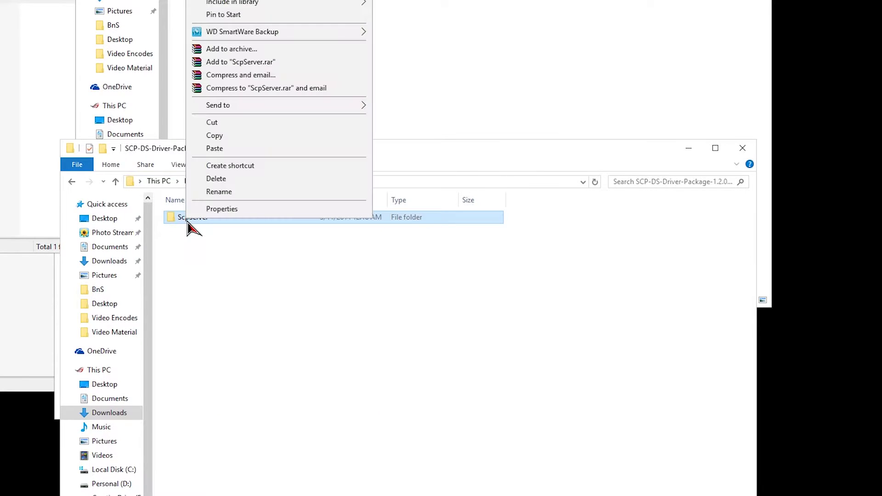
click(276, 63)
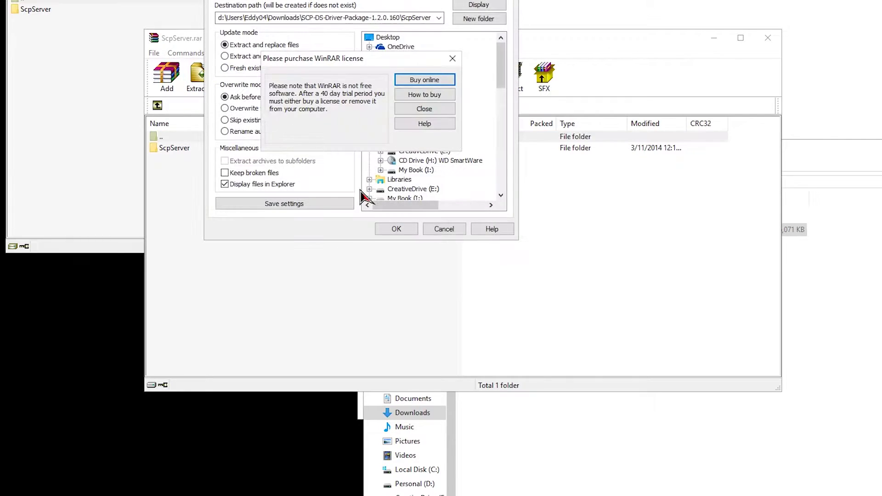
Step: Dismiss the WinRAR license reminder and extract ScpServer.rar into the 1.2.0.160 package's ScpServer subfolder
click(450, 61)
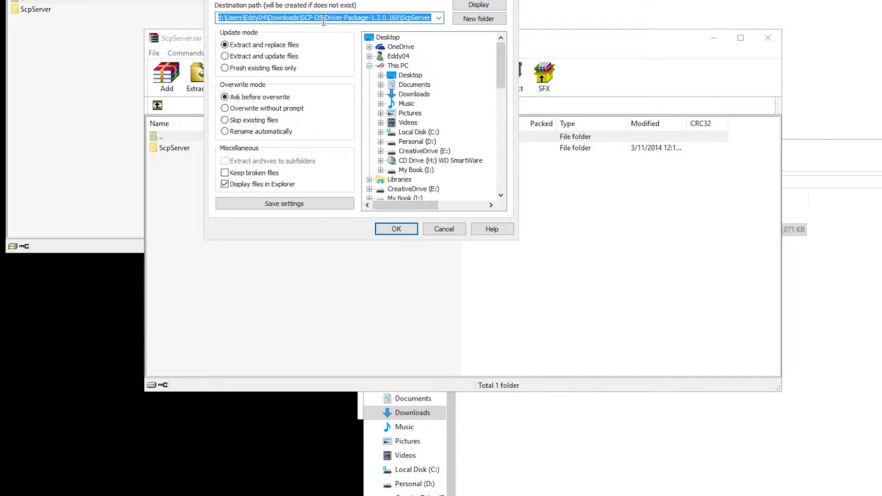
click(406, 232)
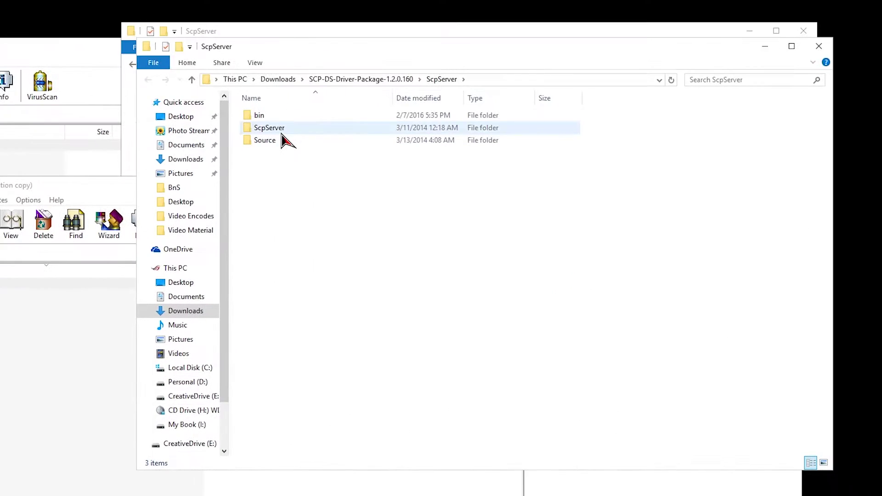
Step: Open the bin folder inside the extracted ScpServer folder and view the properties of ScpDriver.exe
double_click(269, 128)
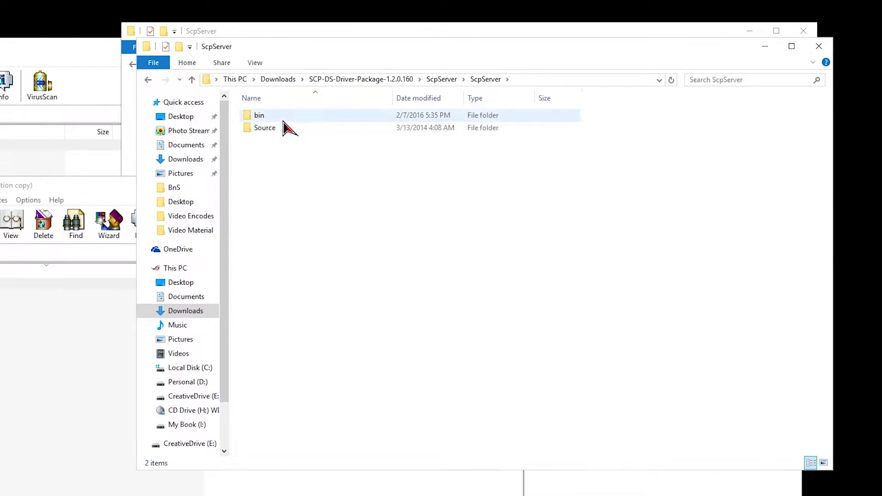
double_click(281, 118)
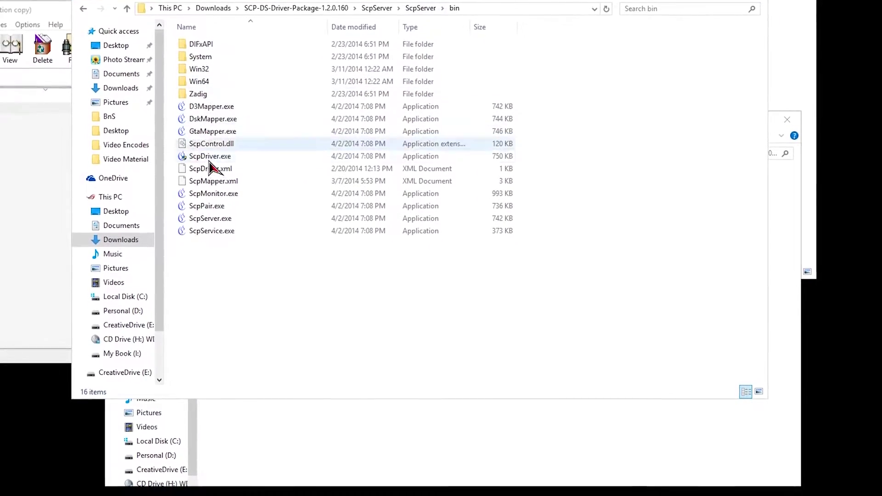
right_click(226, 153)
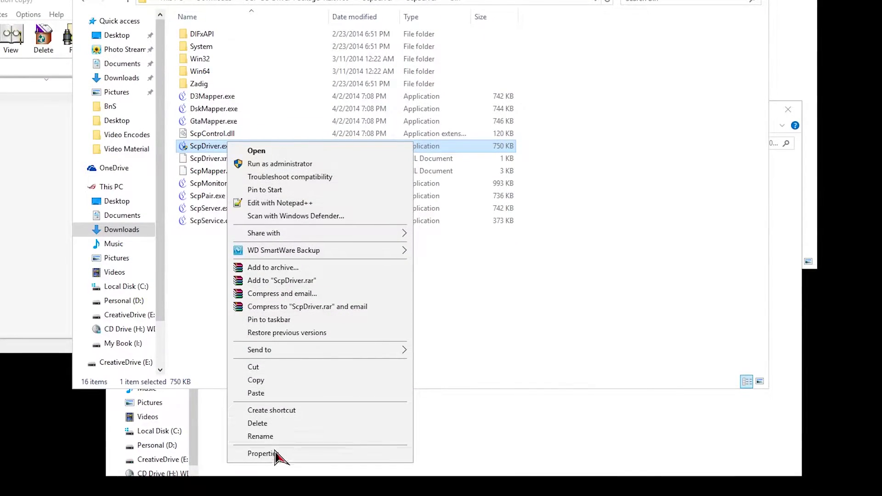
click(275, 453)
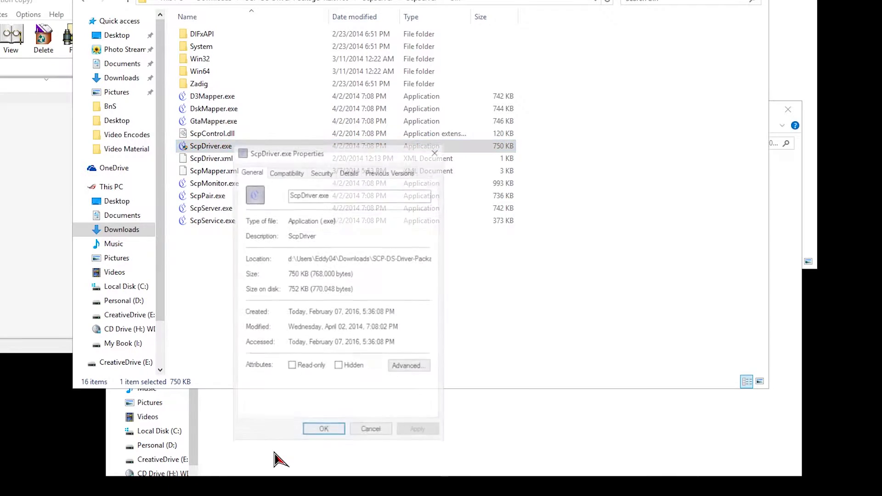
click(372, 431)
Step: Return to the 1.2.0.160 package's outer ScpServer folder and copy the ScpServer folder inside it
key(ctrl+c)
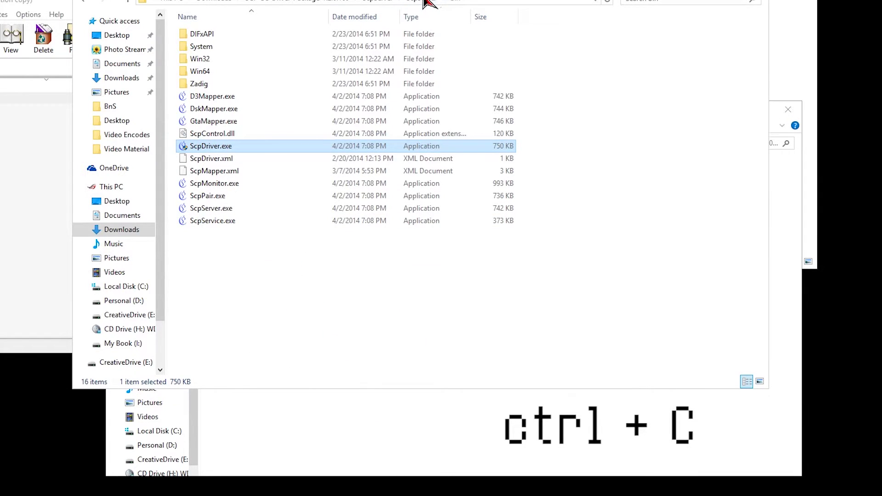
click(381, 1)
click(227, 73)
click(205, 48)
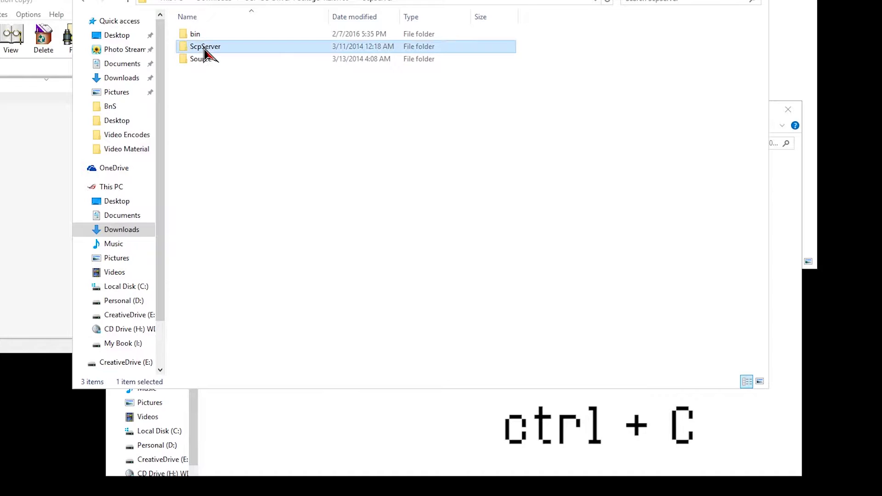
Step: Create a folder named Scarlet.Crush Productions in C:\Program Files, using a new File Explorer window
key(super+e)
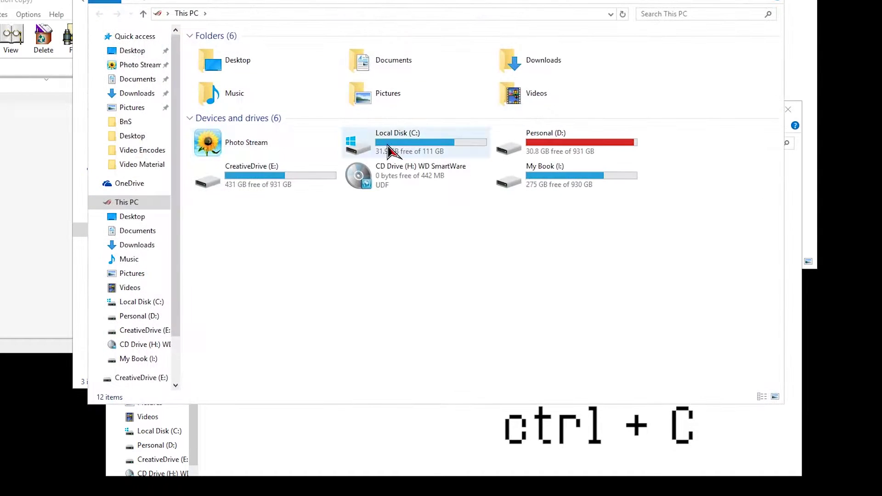
double_click(391, 138)
double_click(399, 274)
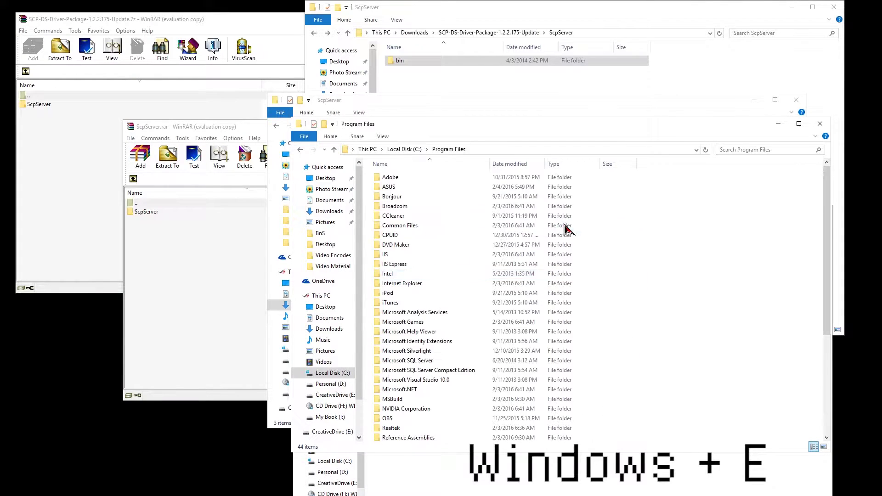
scroll(567, 227, down, 5)
right_click(775, 384)
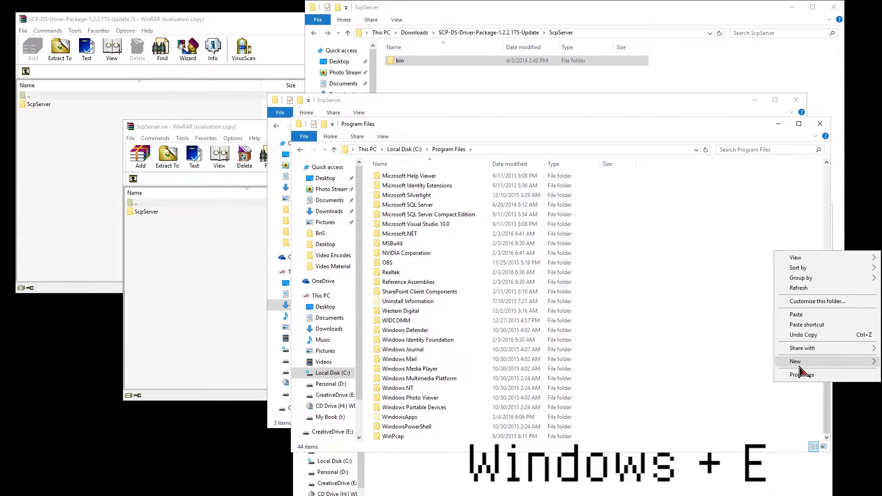
mouse_move(798, 366)
click(750, 362)
text(Scarlet.Crush Pr)
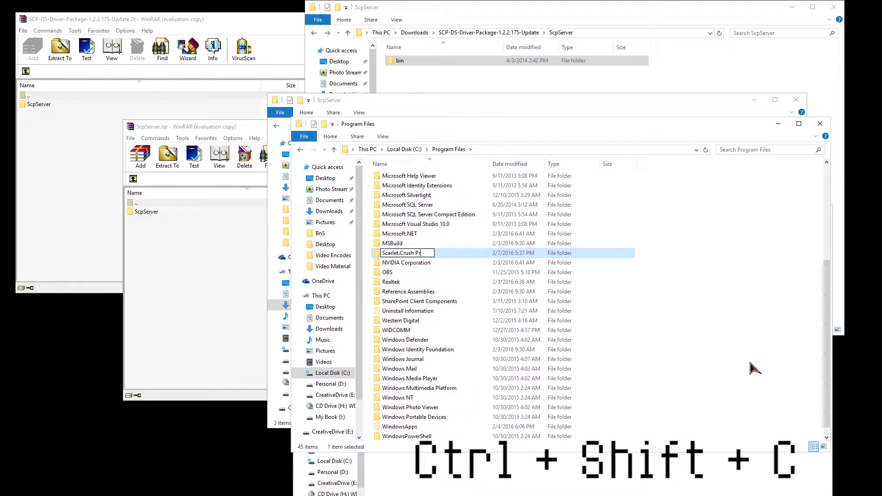
text(uctions)
key(Return)
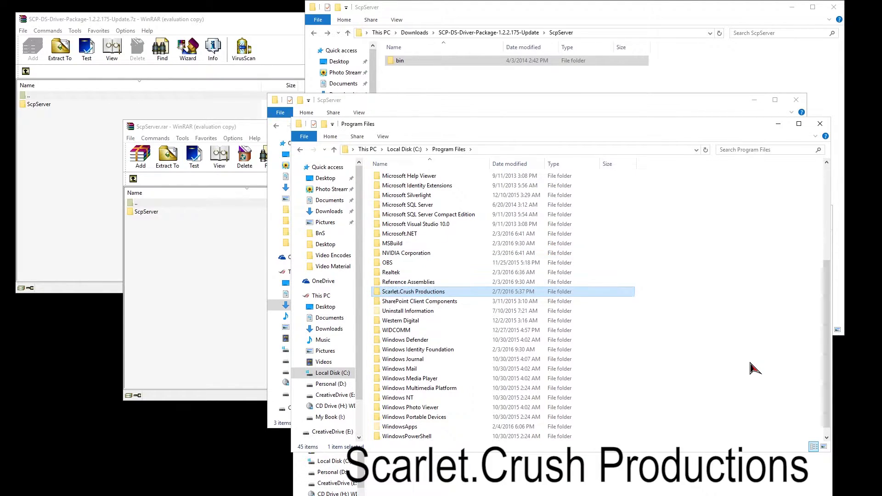
Step: Paste the copied ScpServer folder into the Scarlet.Crush Productions folder, granting administrator permission
double_click(419, 293)
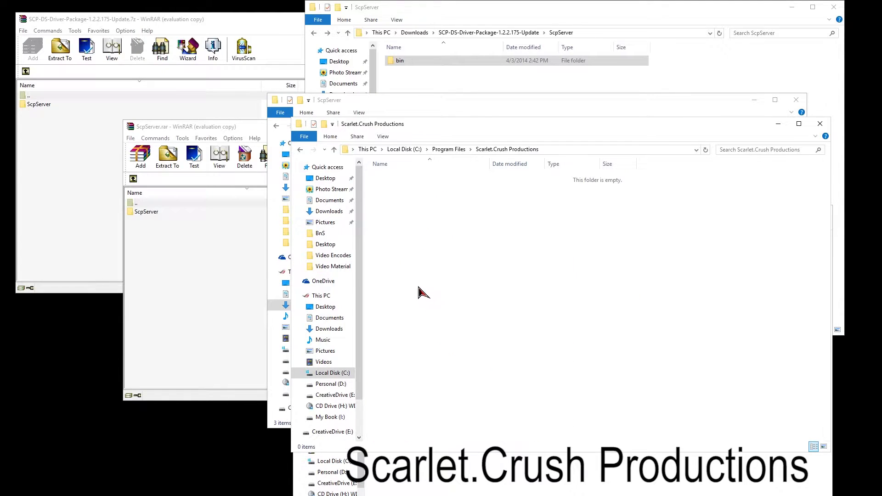
click(465, 109)
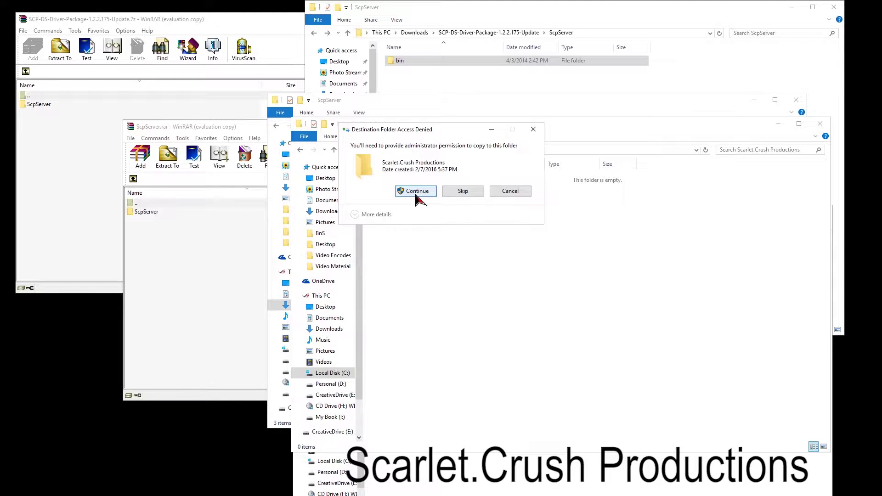
click(416, 195)
click(415, 195)
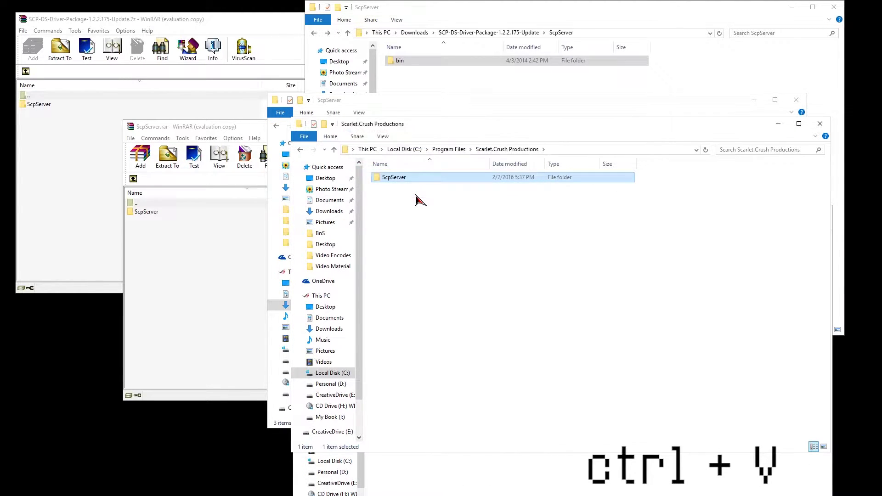
Step: Run ScpDriver.exe as administrator from the pasted ScpServer\bin folder and allow it to make changes
double_click(400, 179)
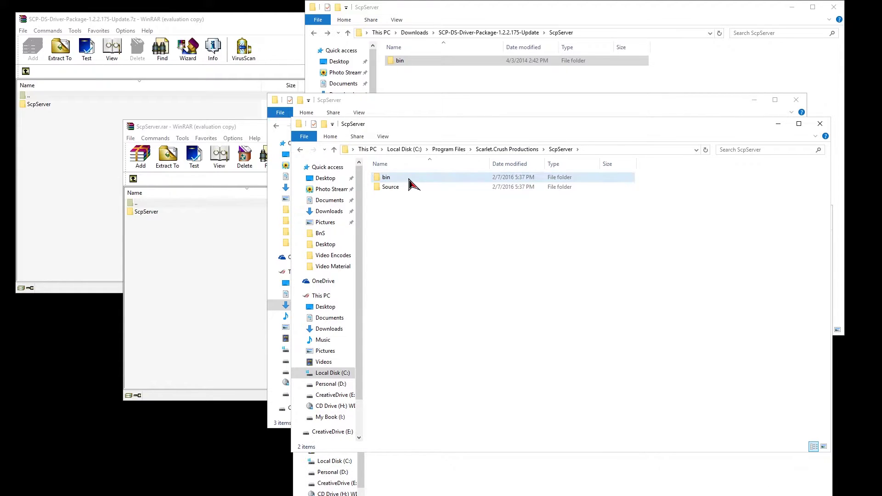
double_click(409, 178)
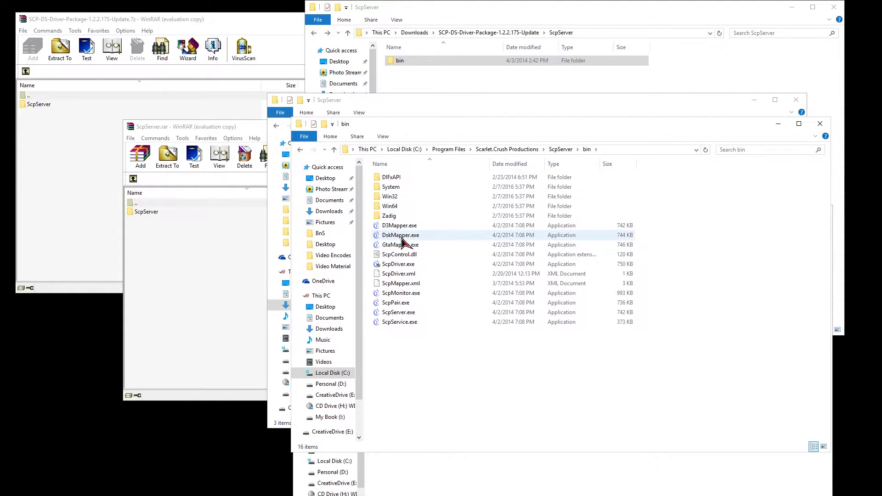
right_click(406, 267)
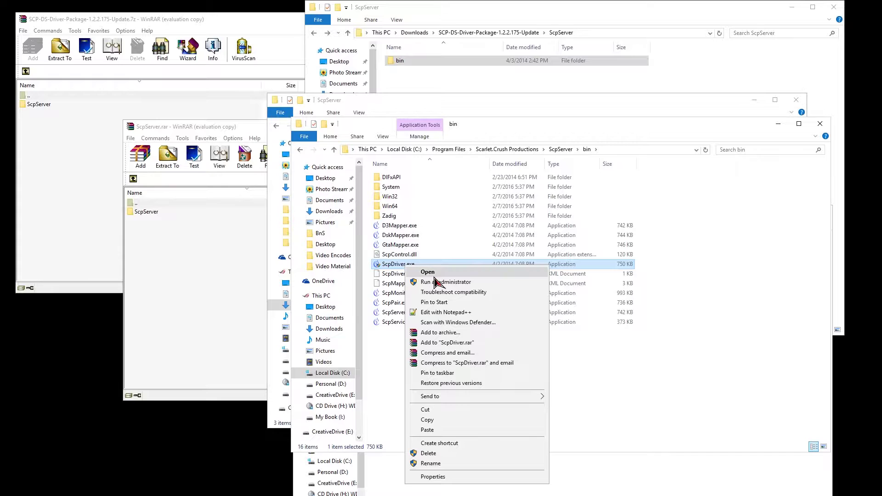
click(437, 282)
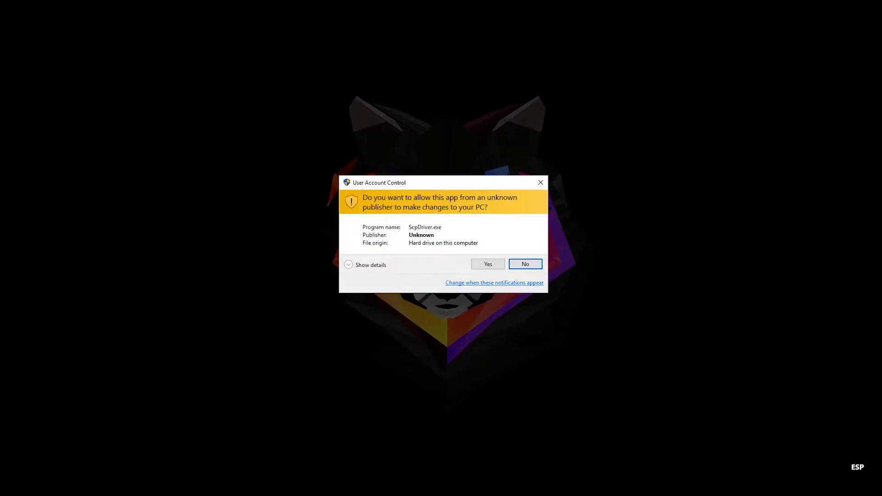
click(490, 264)
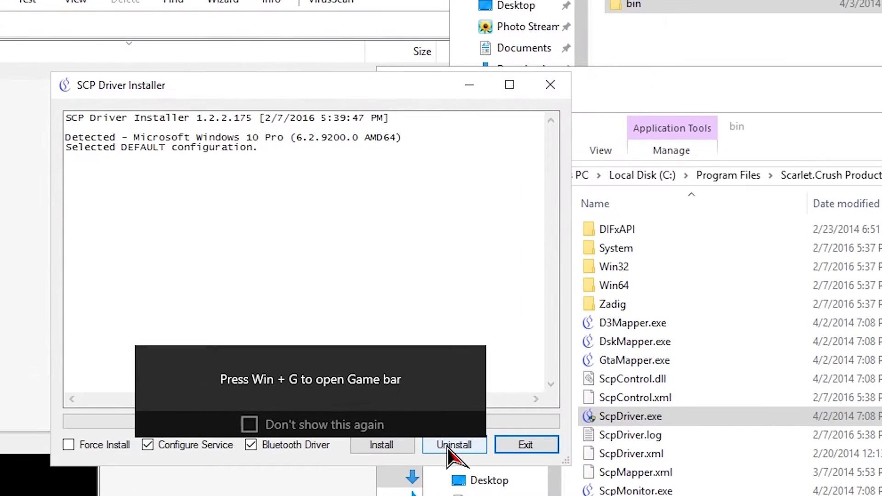
Step: Uninstall the existing SCP drivers and install them afresh with the Configure Service and Bluetooth Driver options
click(475, 357)
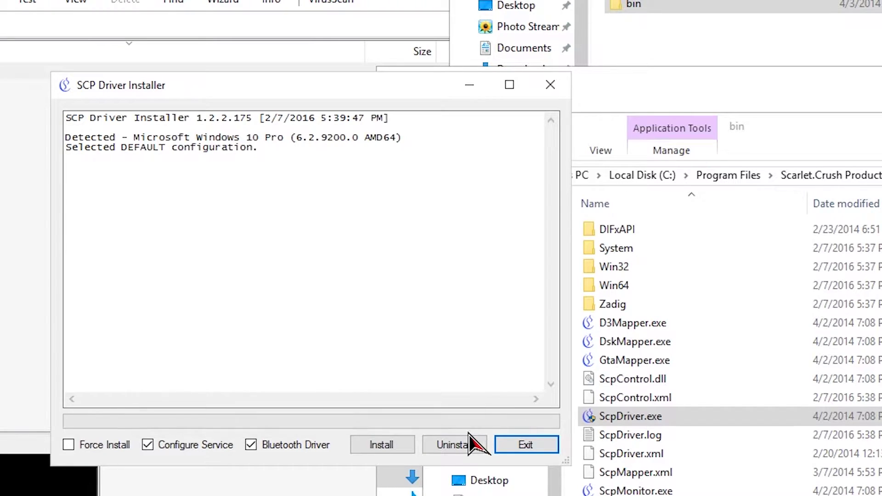
click(462, 446)
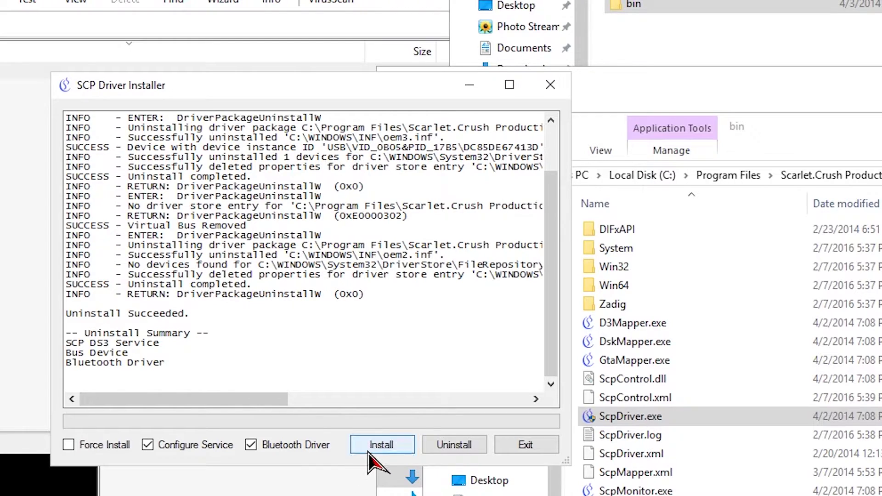
click(385, 452)
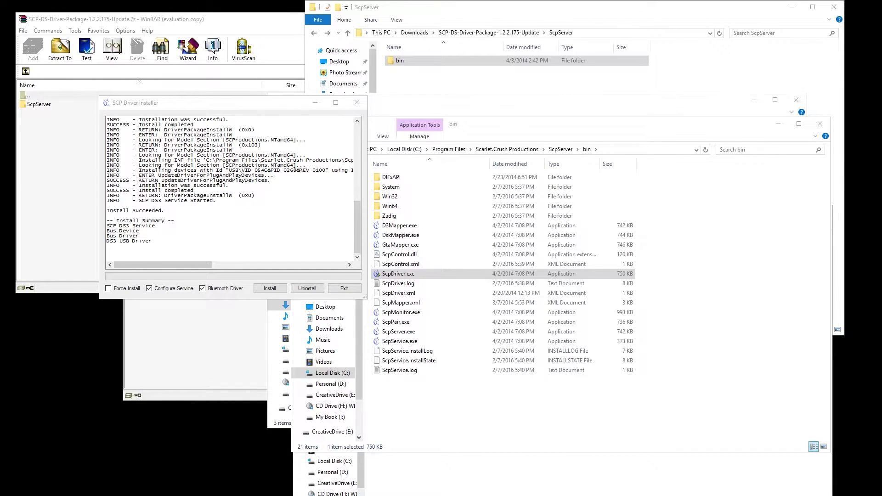
Step: View the test page of the XBOX 360 For Windows controller from Game Controllers and close the dialogs
drag(309, 104, 745, 131)
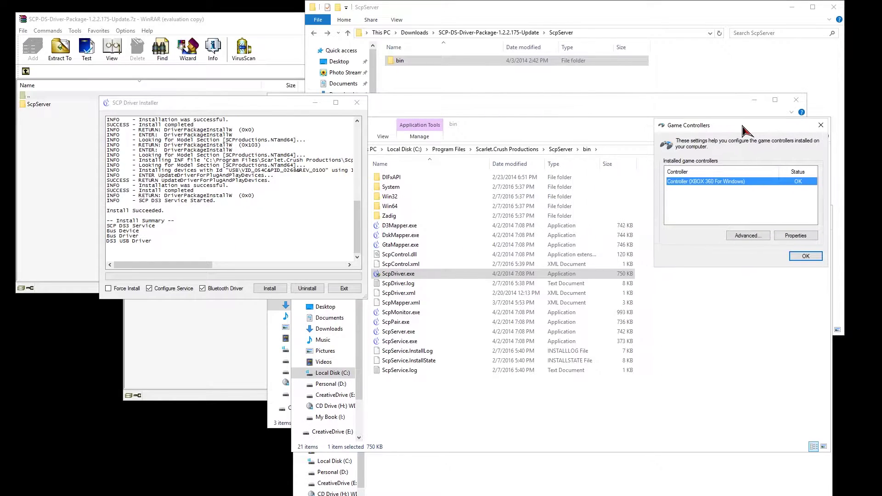
click(792, 235)
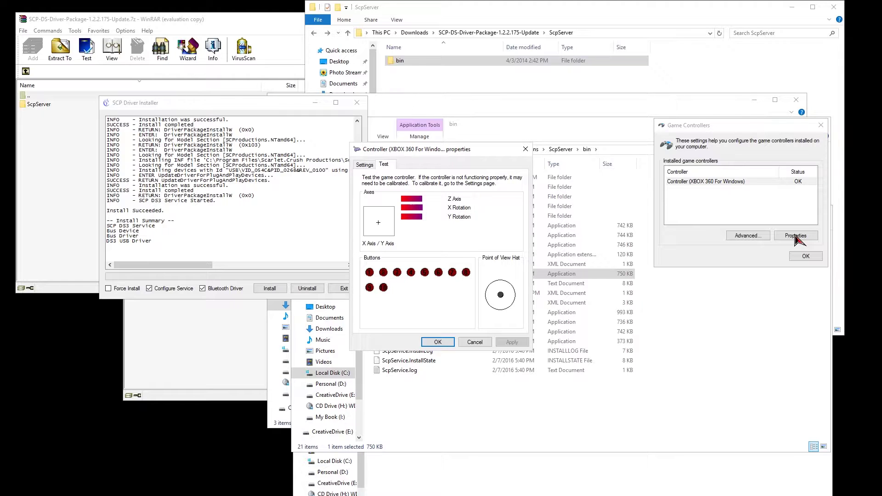
click(794, 256)
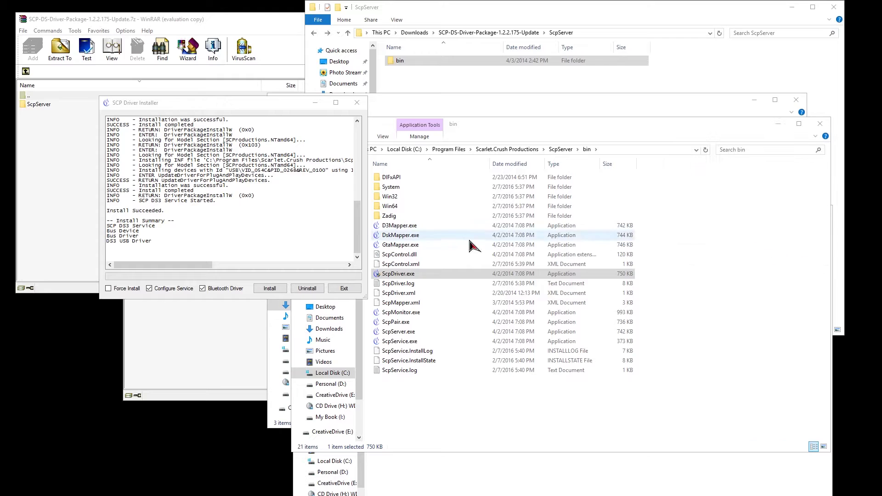
Step: Exit the driver installer and check the pad connections in ScpMonitor.exe, closing the monitor when done
click(346, 290)
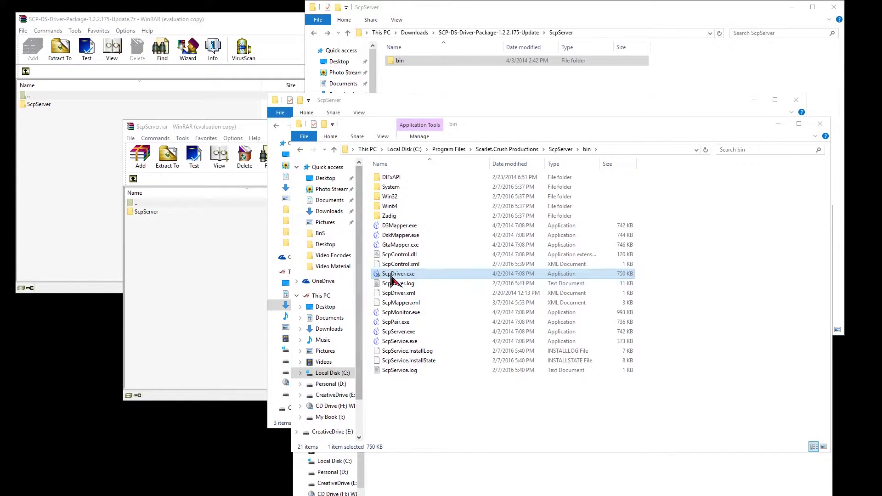
click(400, 313)
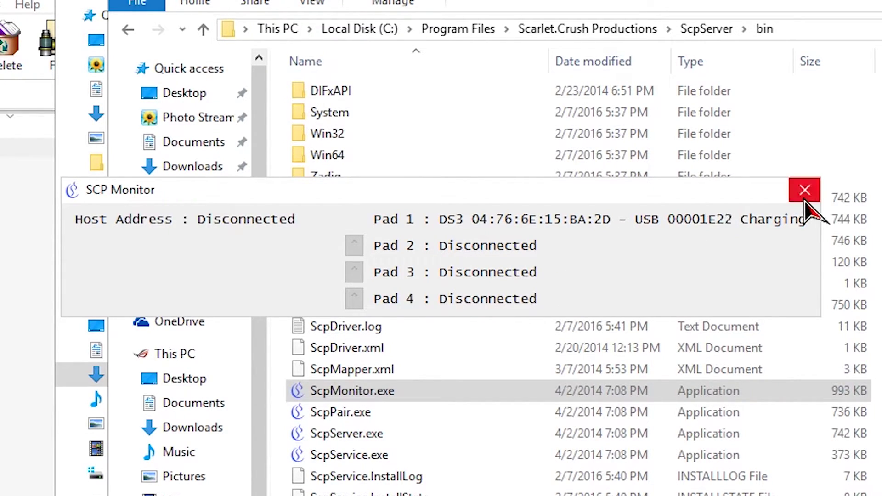
click(818, 196)
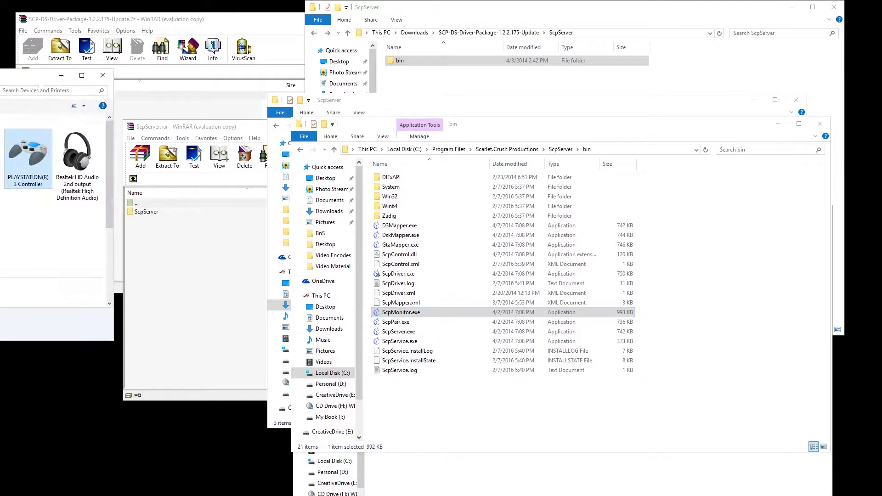
Step: Inspect the hardware properties of the Xbox 360 Controller for Windows in Devices and Printers, and close them
drag(0, 78, 567, 77)
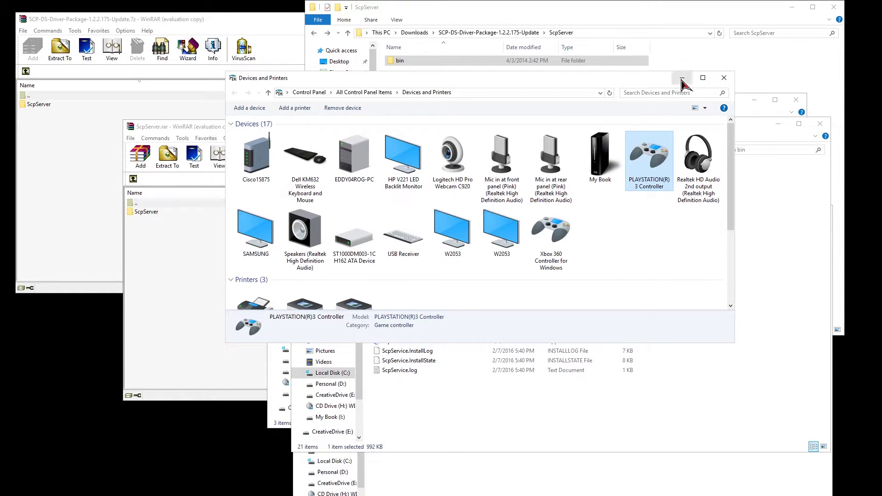
click(560, 234)
click(562, 233)
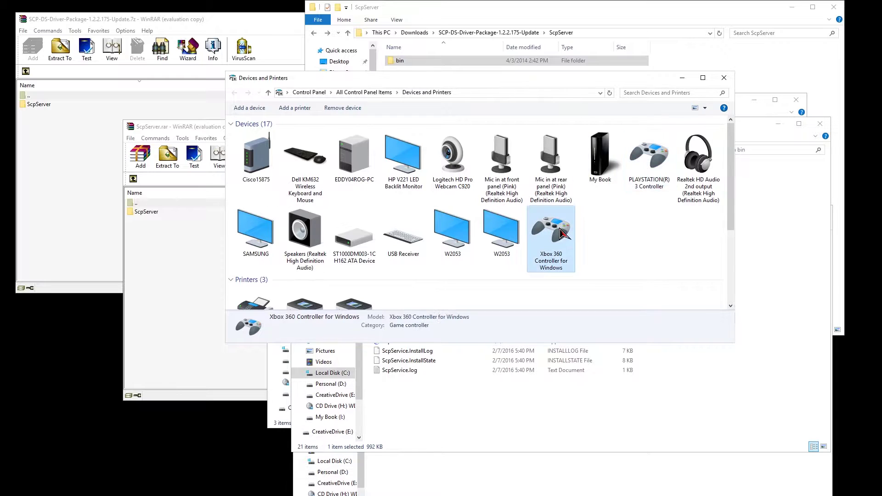
right_click(562, 233)
click(589, 281)
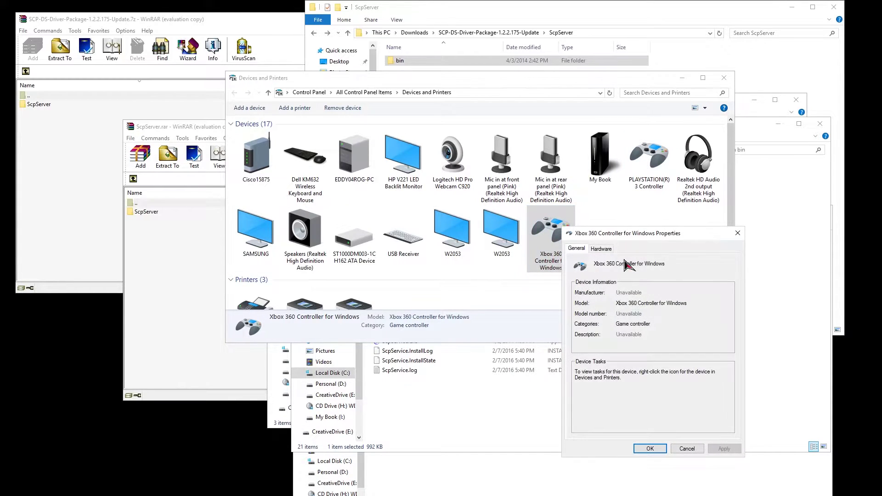
click(600, 249)
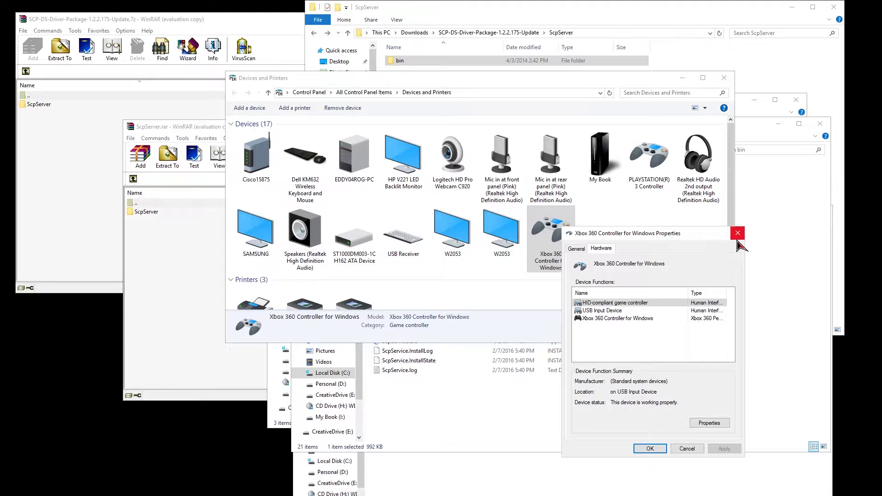
click(738, 234)
Step: Confirm Controller (XBOX 360 For Windows) as the preferred device in the game controller settings and open its test page
right_click(563, 229)
click(589, 233)
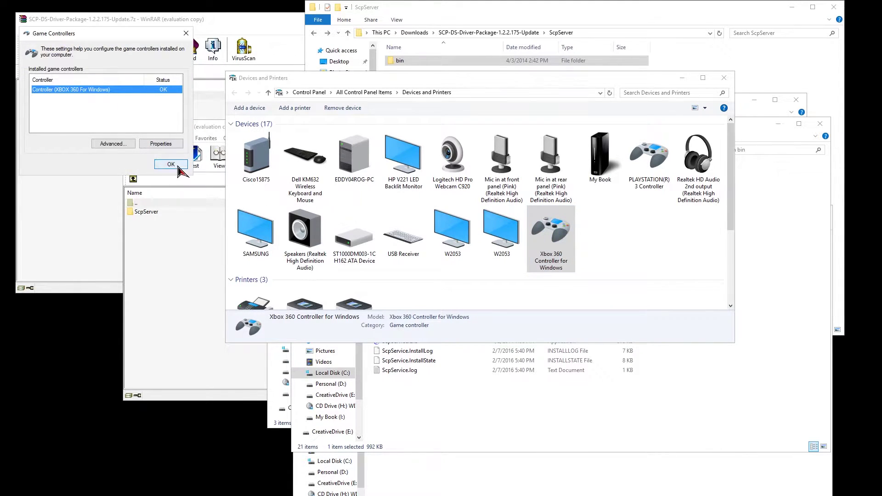
click(112, 145)
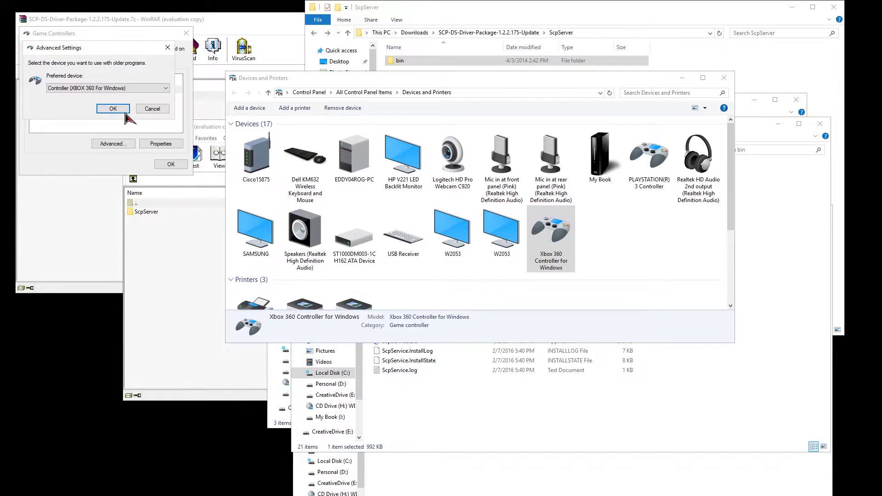
click(139, 89)
click(139, 88)
click(120, 109)
click(160, 144)
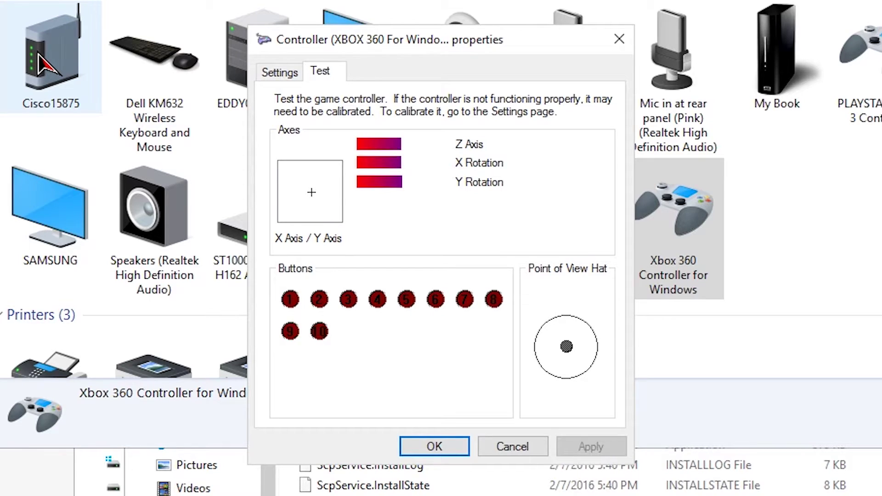
Step: Close the controller test page, the Game Controllers dialog and the Devices and Printers window
click(522, 448)
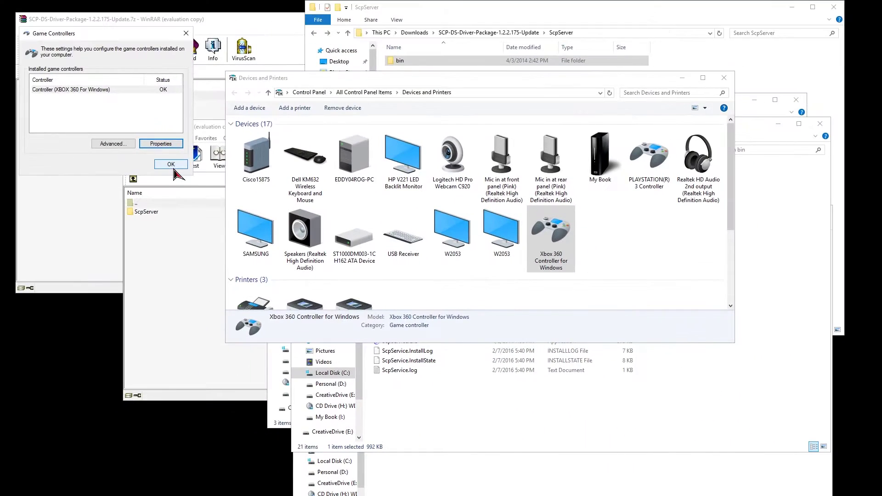
click(71, 133)
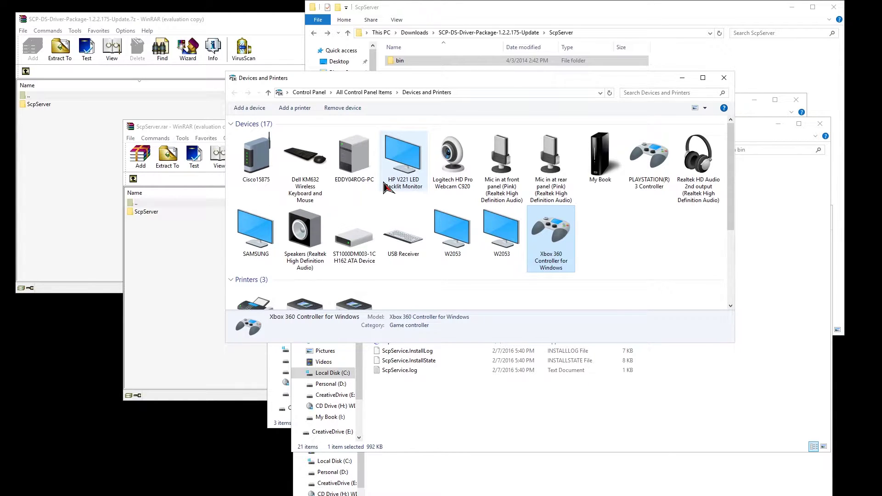
click(724, 78)
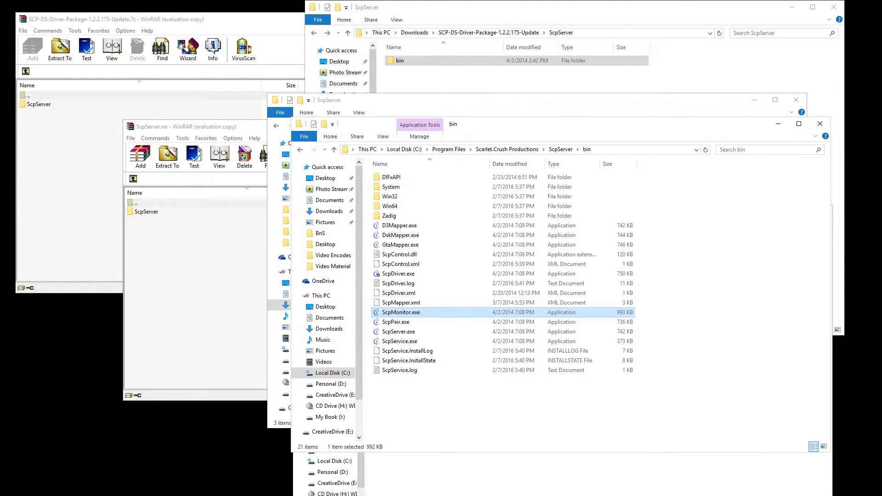
Step: Open the antimicro folder inside antimicro-2.20.2-portable-win64 (1) and launch antimicro
click(400, 495)
double_click(405, 152)
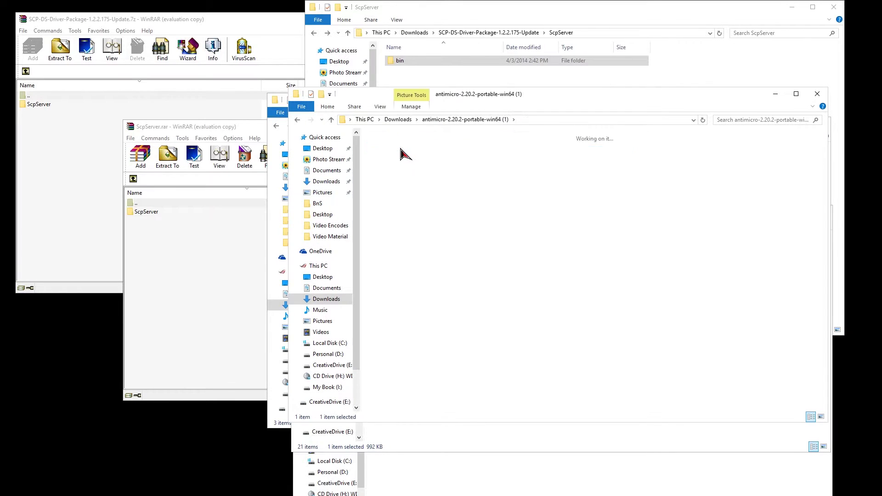
right_click(559, 156)
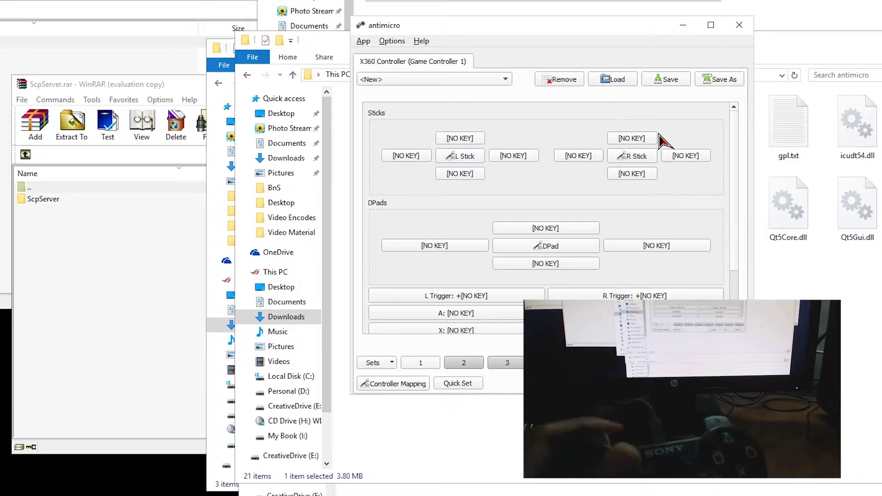
Step: Review the X360 Controller button assignments in antimicro and the available profiles in the profiles folder, without loading one
drag(737, 159, 733, 277)
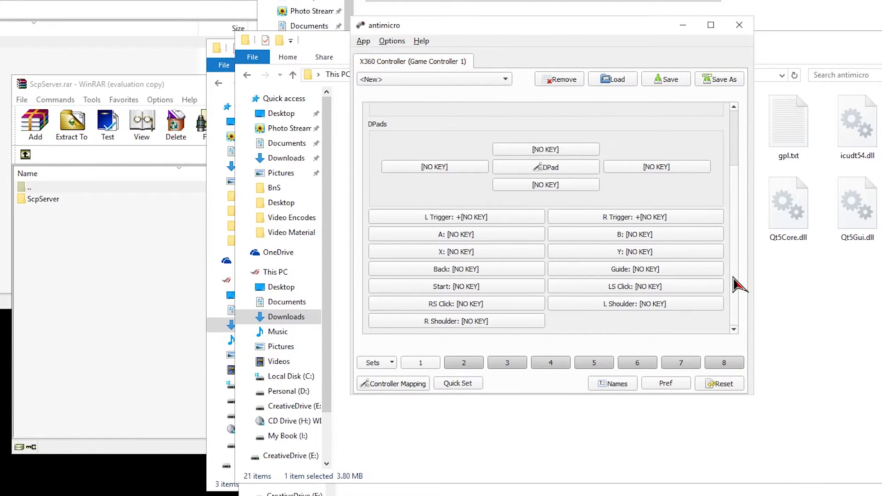
click(484, 79)
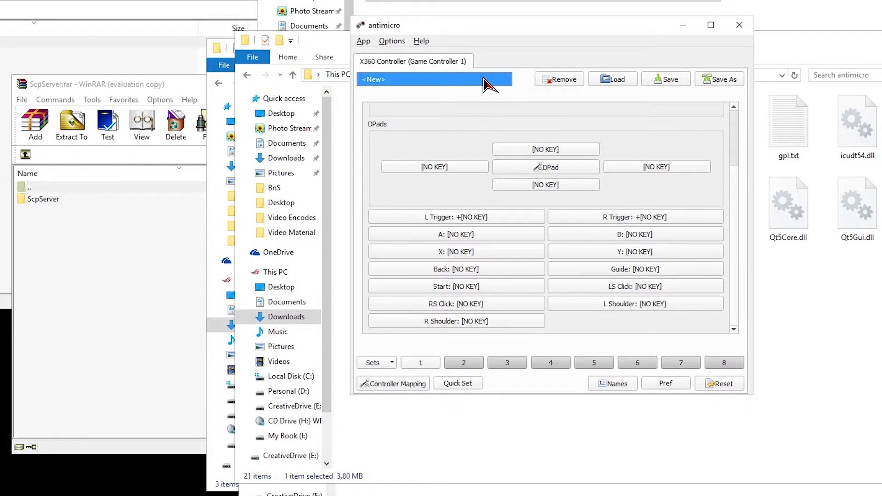
click(616, 79)
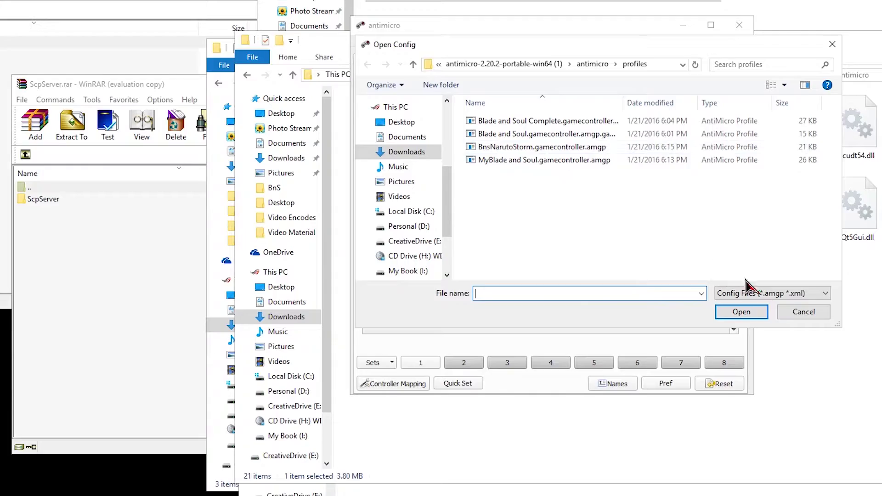
click(805, 312)
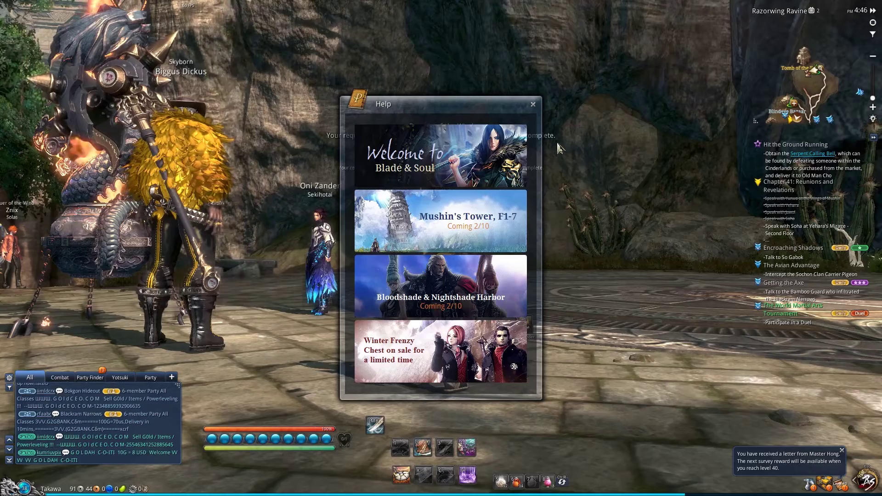
Step: Switch to Blade & Soul, close the Help window and enable Gamepad Mode in the game's camera settings
click(532, 104)
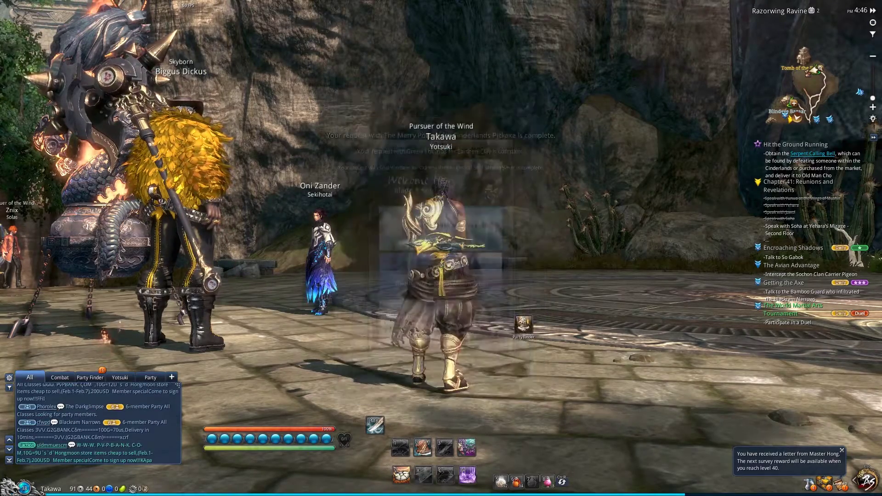
key(o)
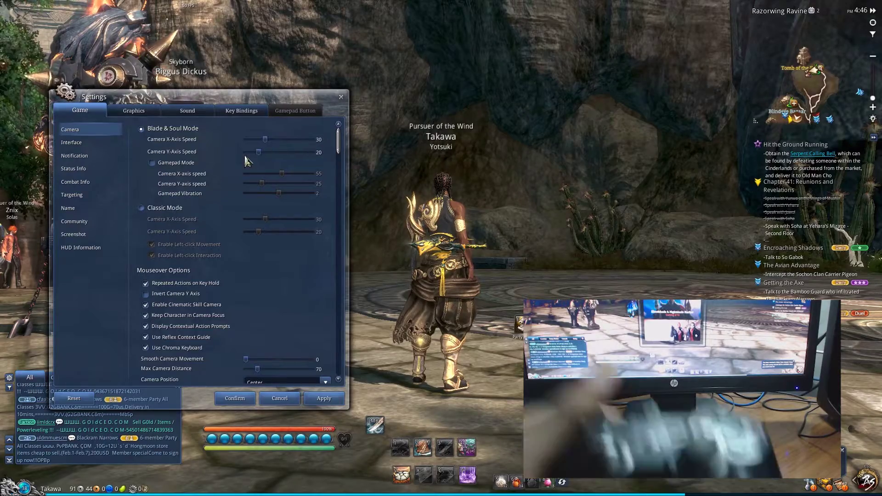
click(152, 163)
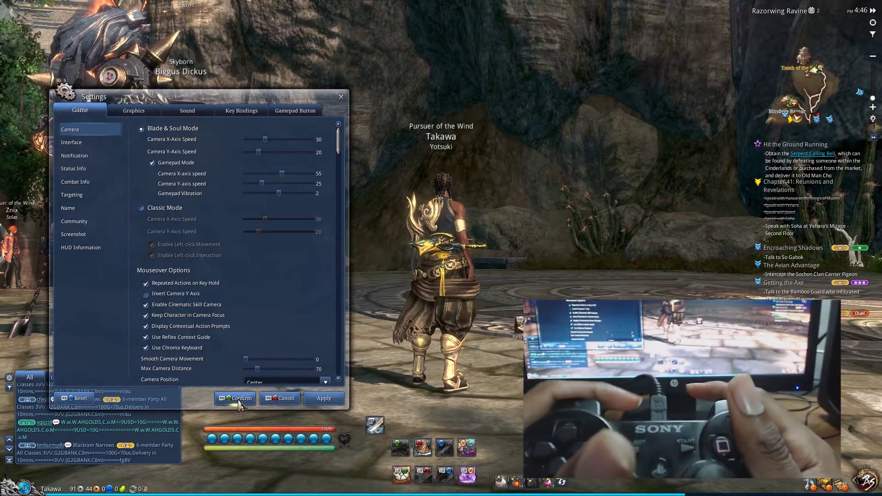
Step: Test the gamepad controls by viewing the wardrobe, inventory and character profile windows, and close them
key(y)
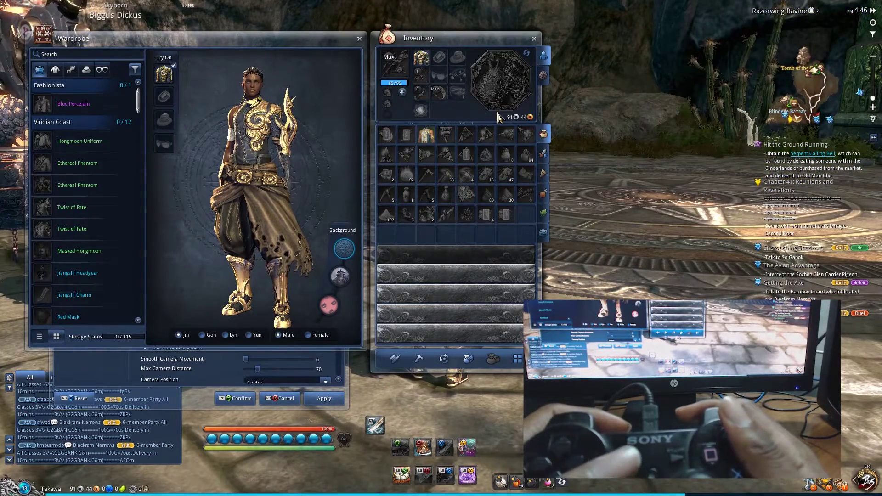
key(p)
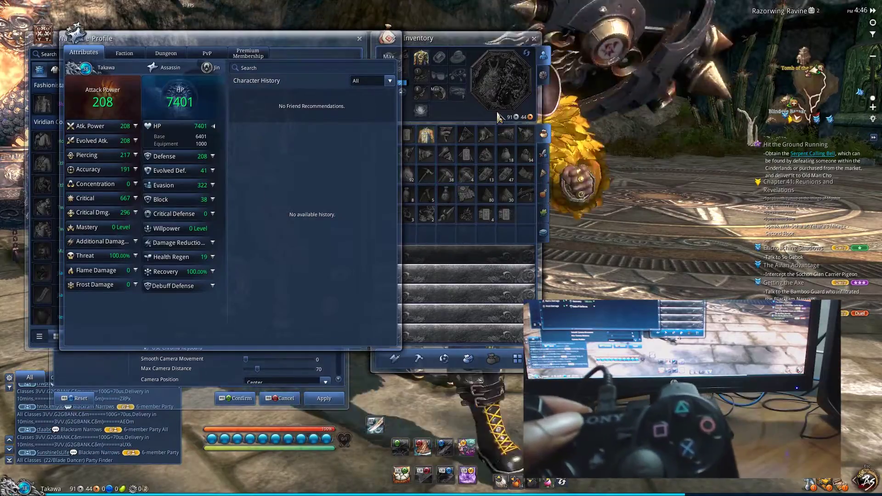
key(Escape)
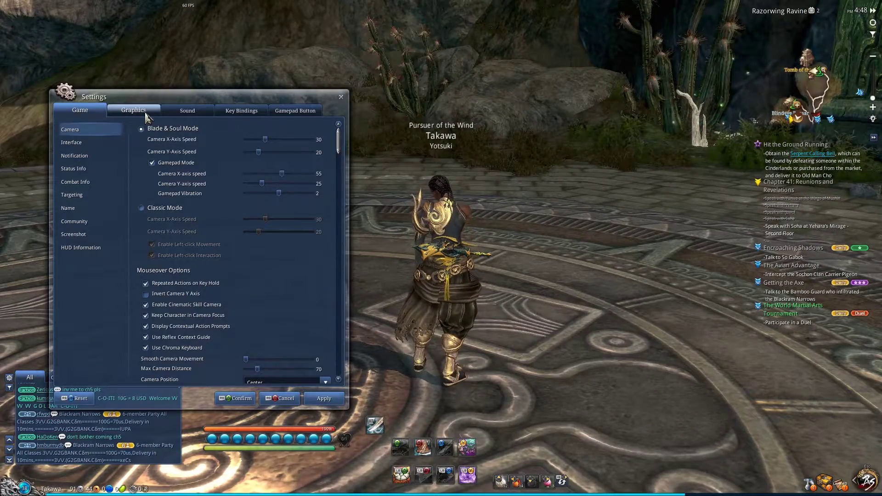
Step: Examine the gamepad button assignments for Move, Skill Use, UI & Features, and Chat and Social
click(238, 110)
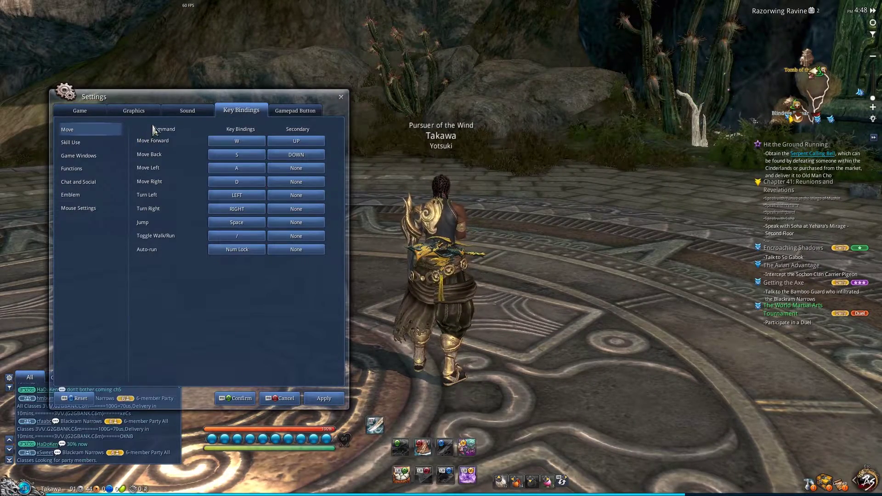
click(307, 115)
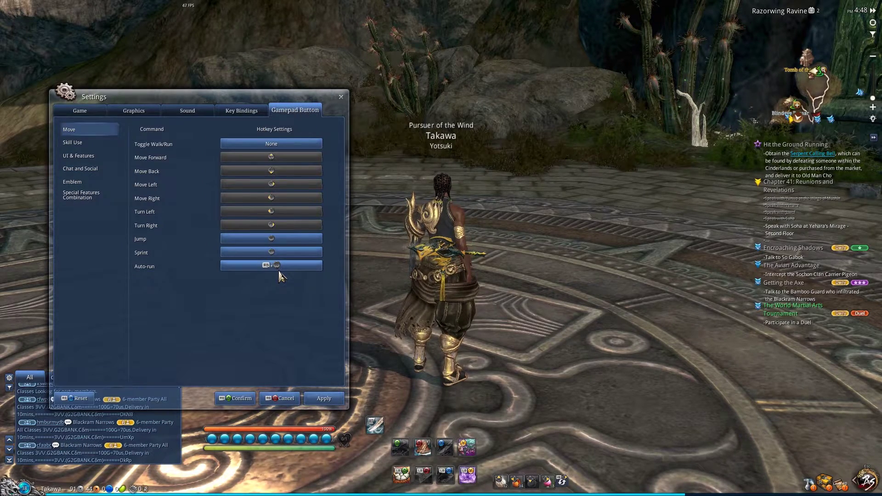
click(104, 144)
scroll(239, 198, down, 3)
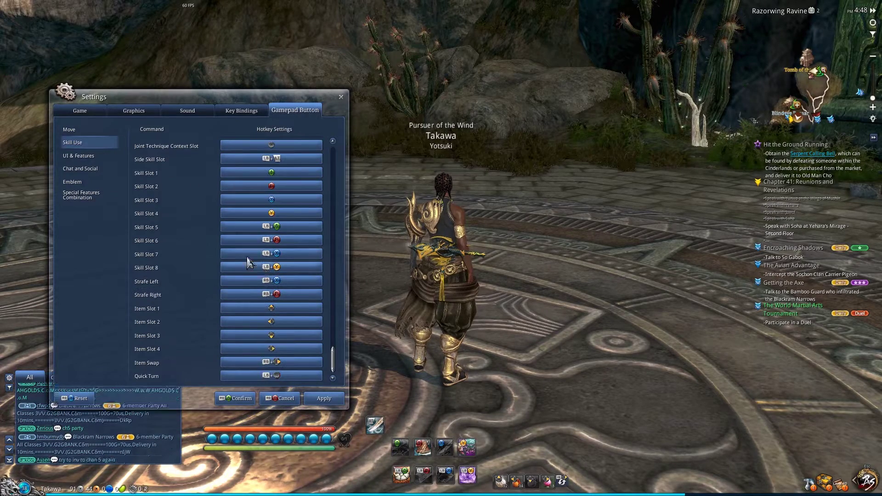
click(97, 156)
scroll(213, 221, down, 8)
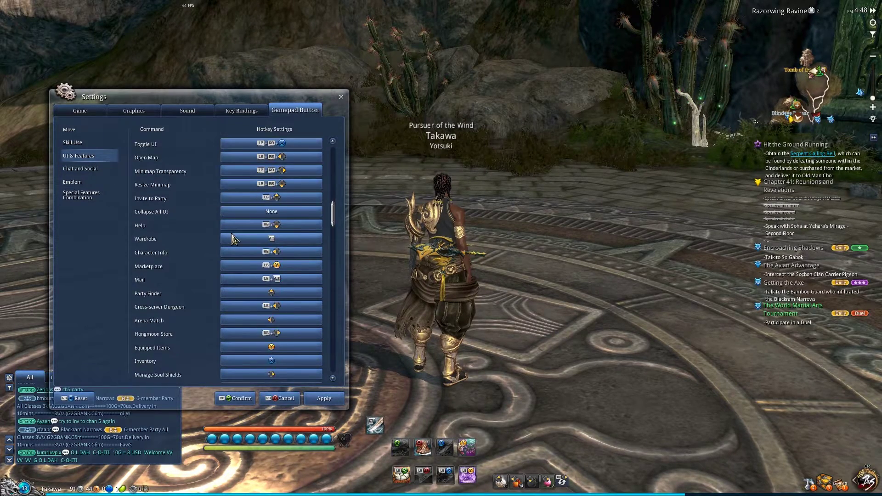
click(87, 168)
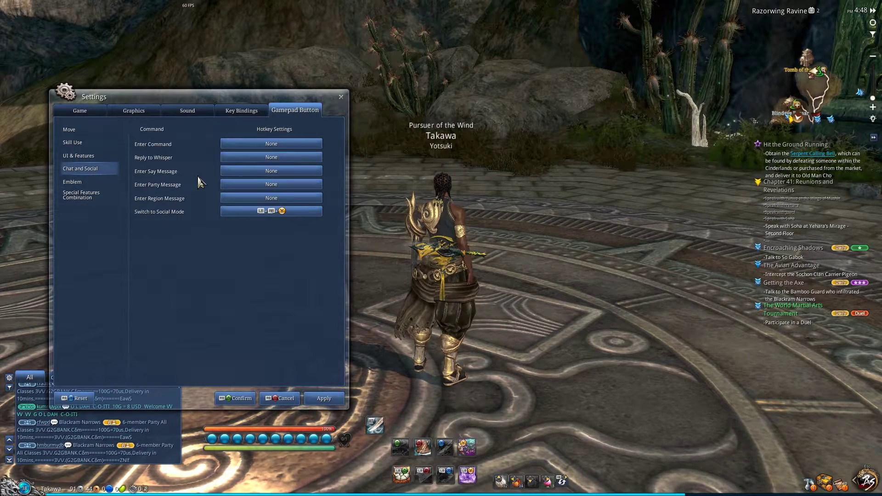
Step: Disable Gamepad Mode in the camera settings, apply the change and confirm the settings
click(102, 114)
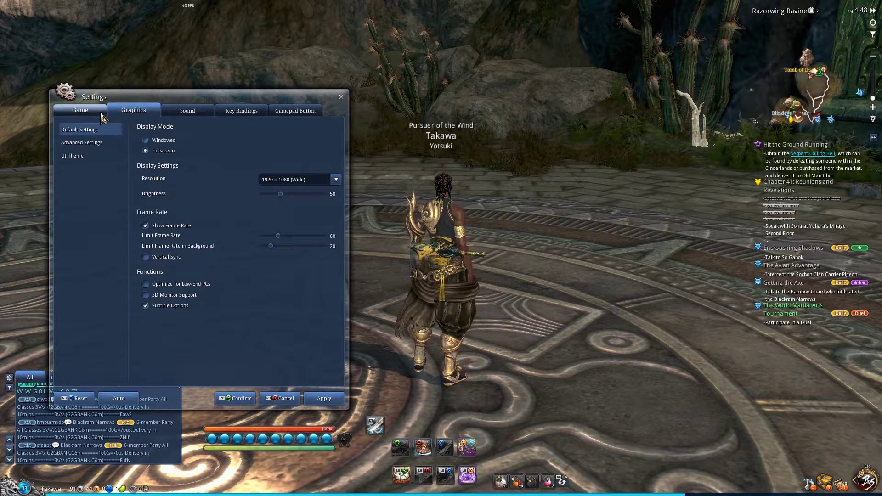
click(153, 163)
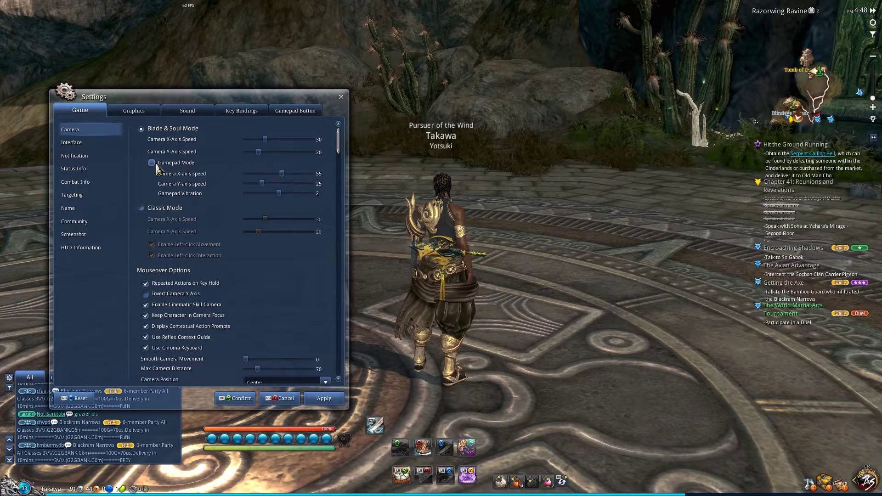
click(315, 401)
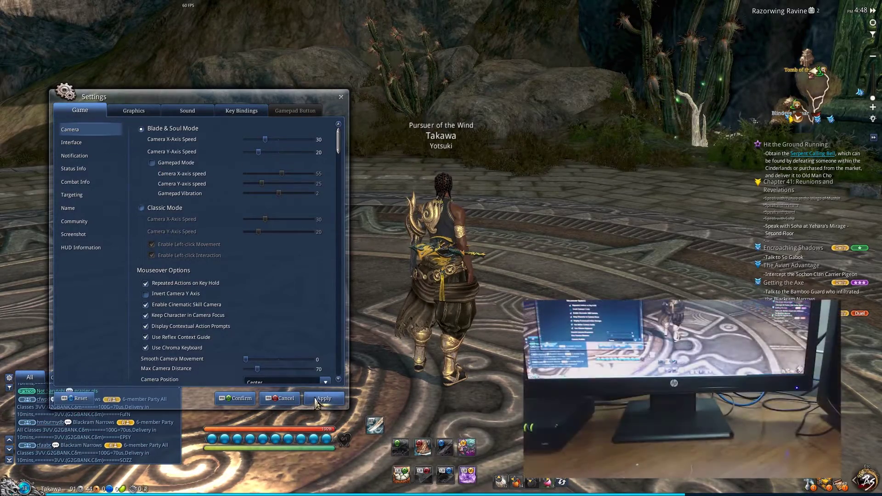
click(237, 397)
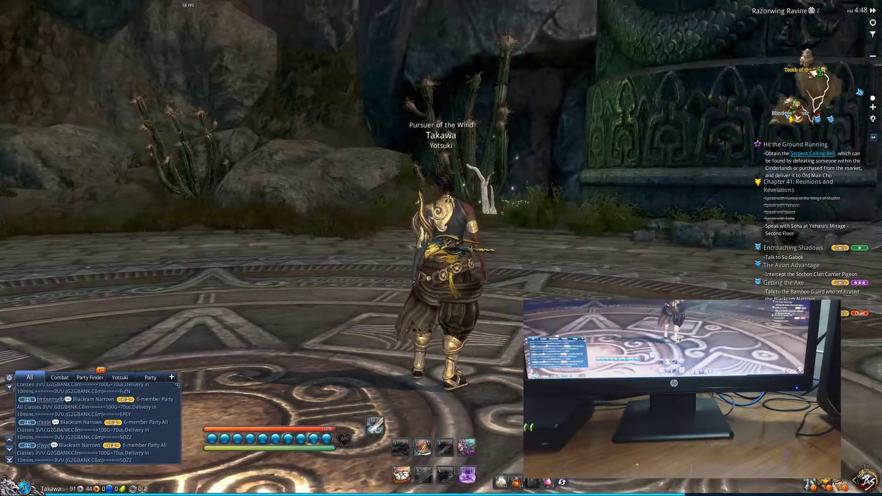
Step: Switch to antimicro, load the profile Blade and Soul Complete.gamecontroller.amgp, and return to the game
key(alt)
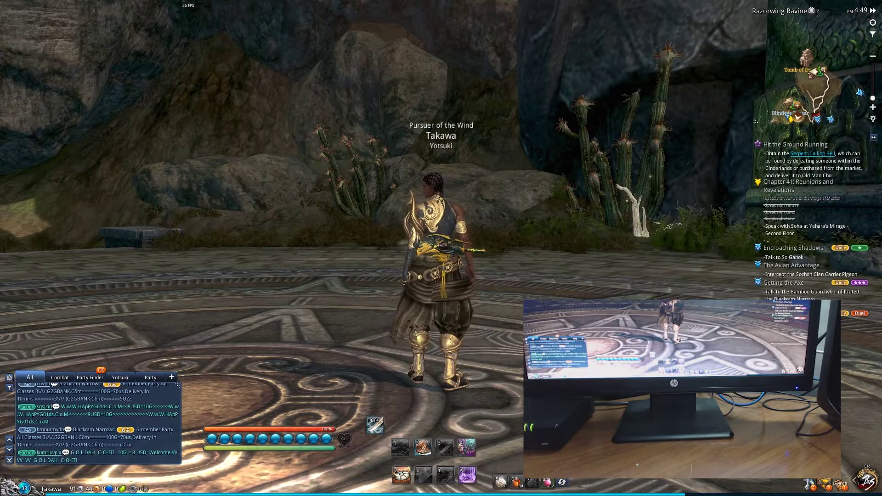
key(alt+Tab)
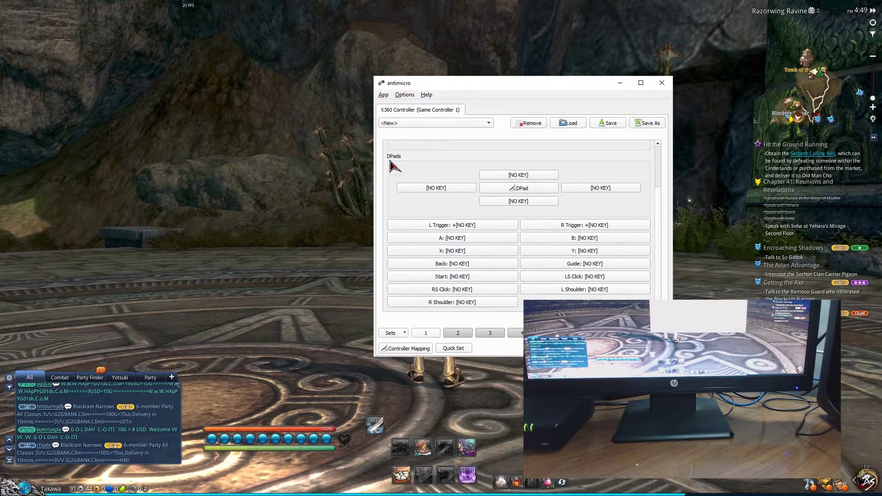
click(569, 123)
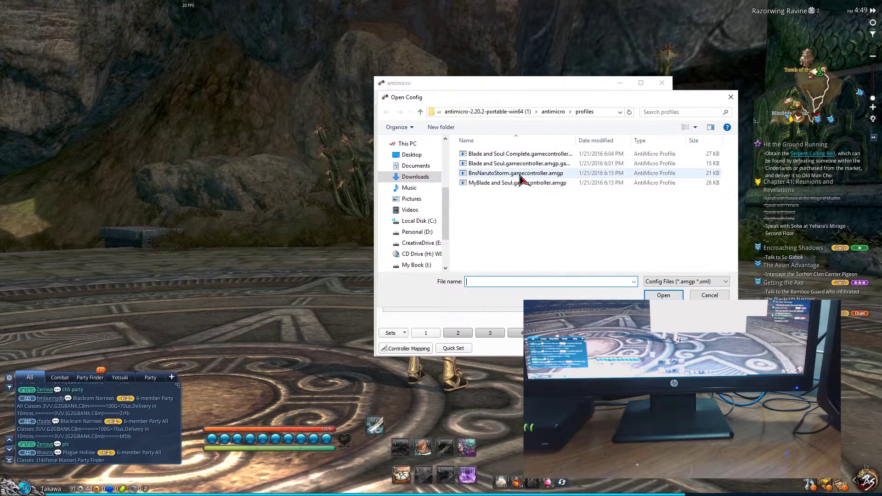
click(540, 153)
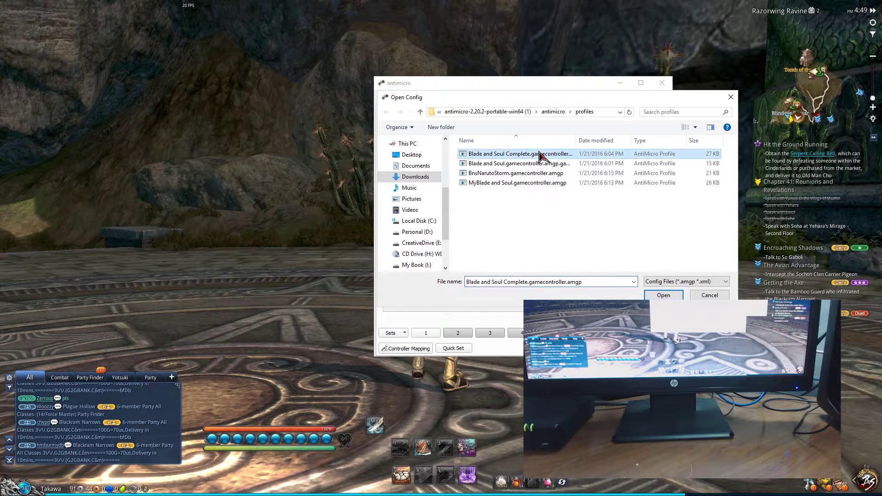
click(663, 294)
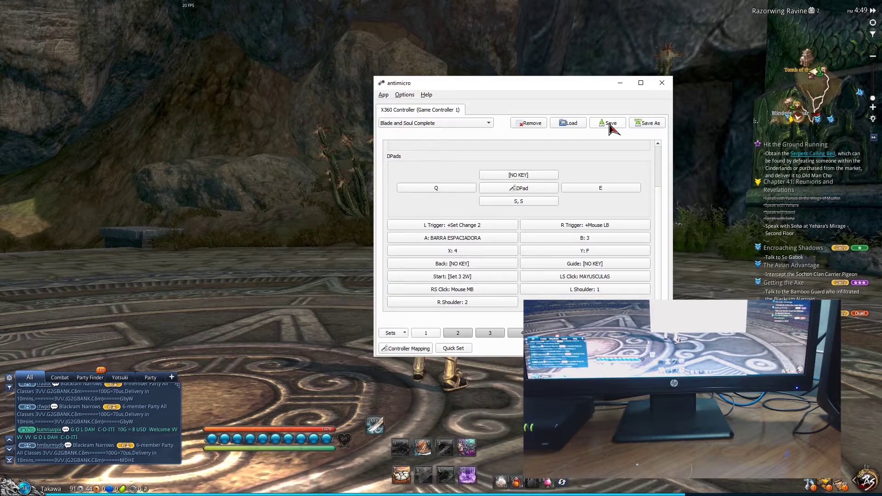
click(331, 255)
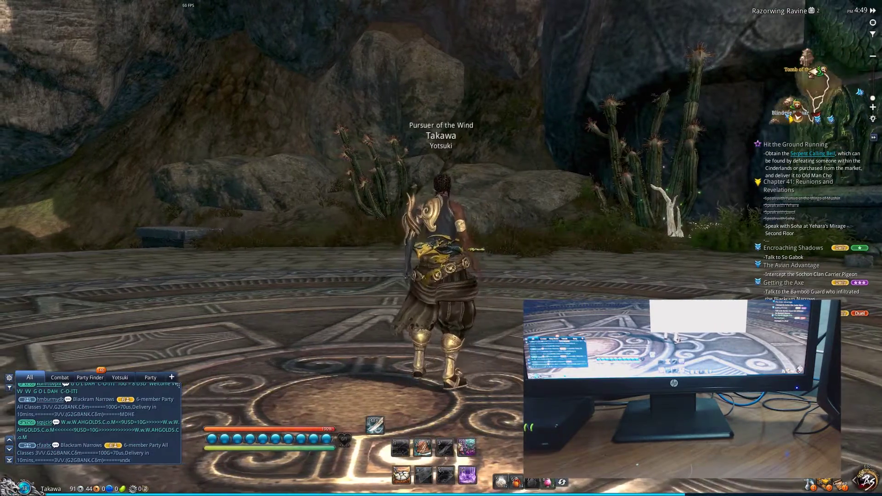
Step: Move the character in the game, perform the /Dance emote and hide the interface
key(w)
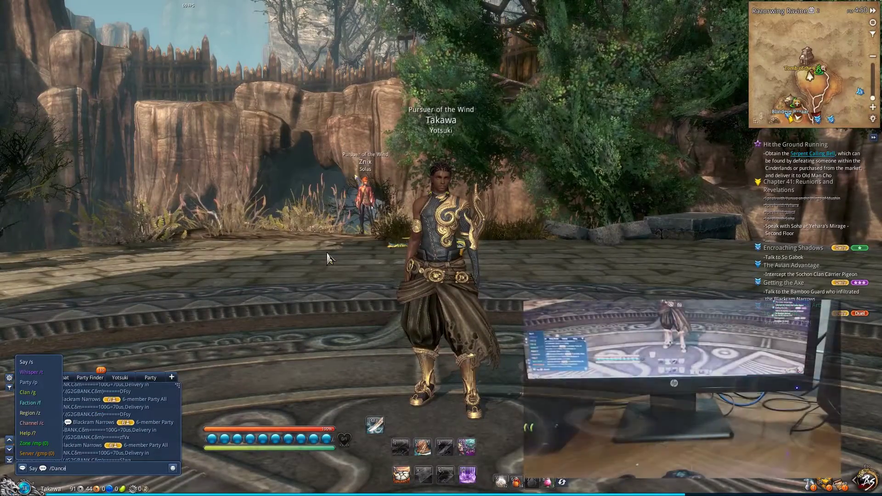
key(ctrl+x)
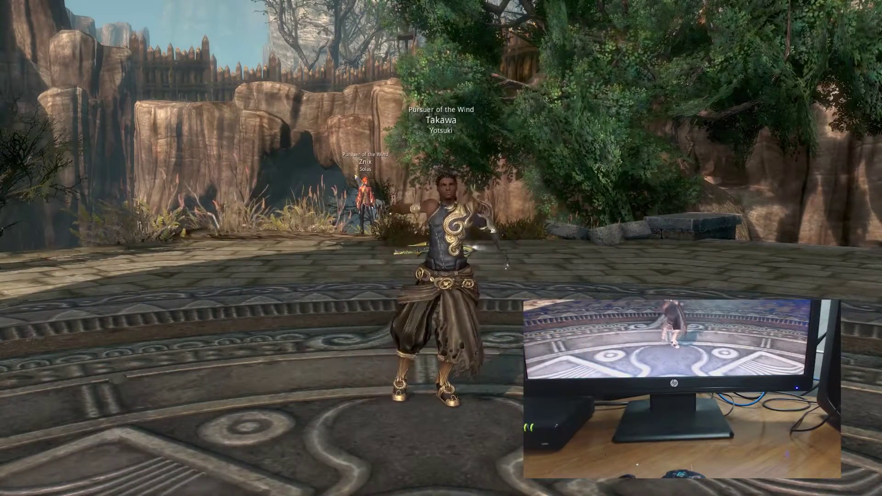